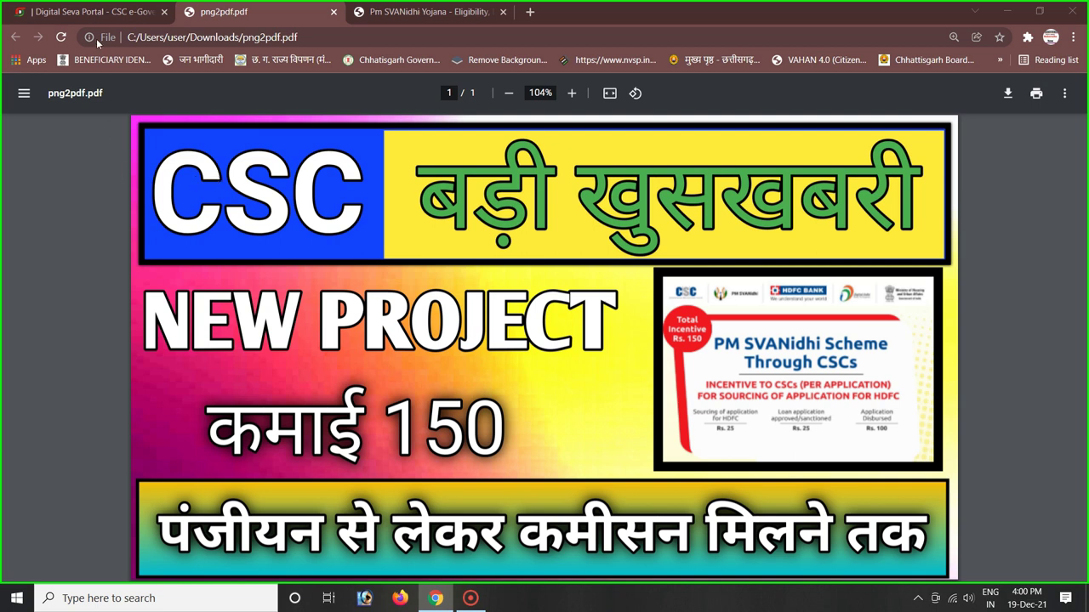
Leave the poster PDF and switch to the Digital Seva Portal dashboard tab.
{"action": "left_click", "coordinate": [113, 7]}
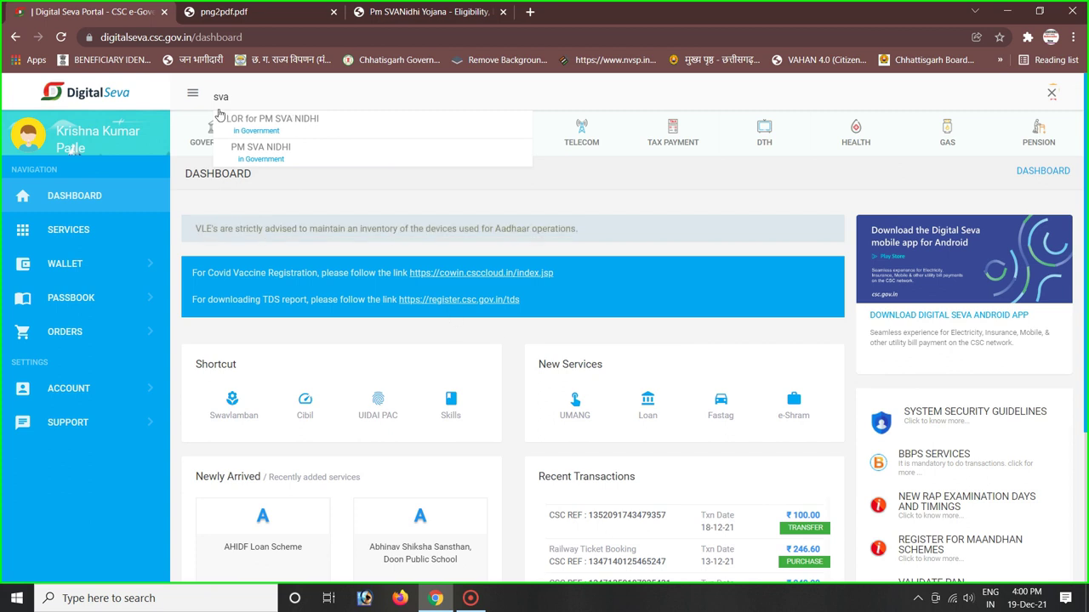
Collapse the Digital Seva sidebar to icons and return to the 'sva' service search.
{"action": "left_click", "coordinate": [192, 92]}
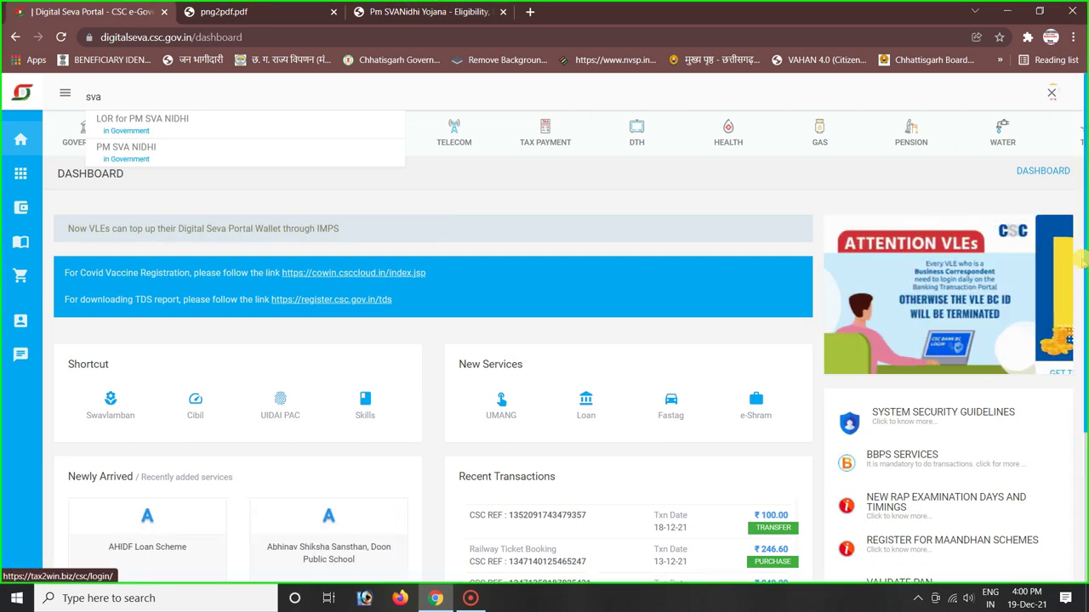
{"action": "left_click", "coordinate": [965, 272]}
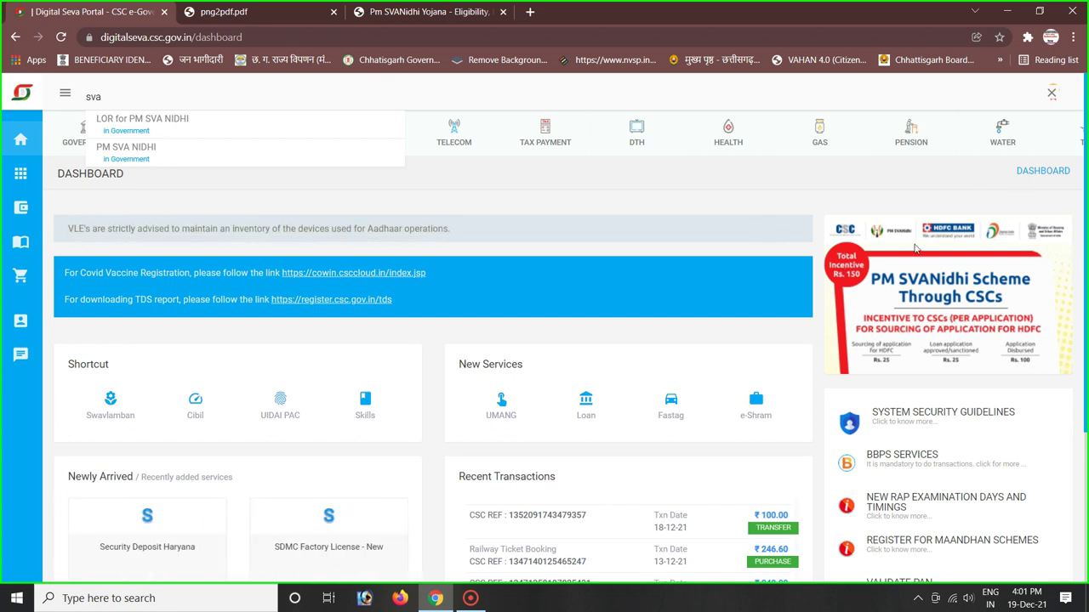
{"action": "left_click", "coordinate": [93, 97]}
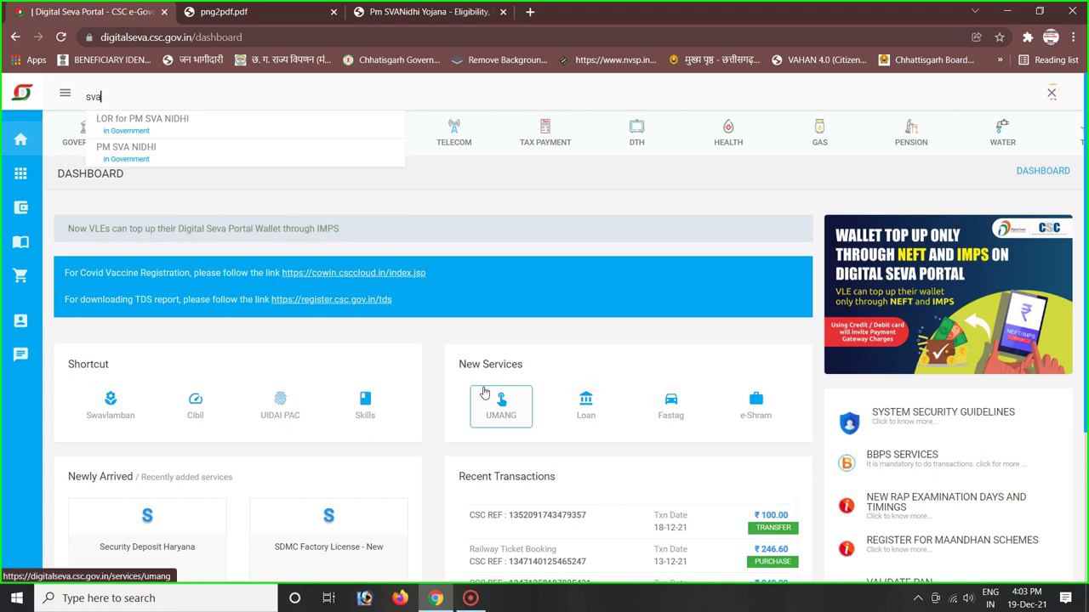
Switch to the sarkariyojnaa.com 'Pm SVANidhi Yojana - Eligibility' article tab.
{"action": "left_click", "coordinate": [430, 12]}
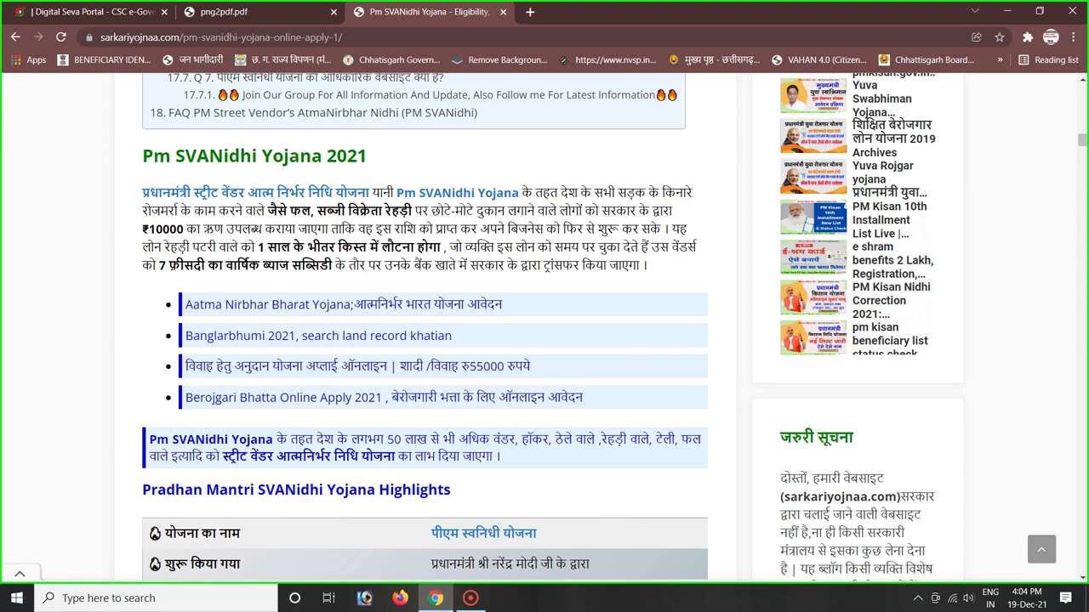
Read down the article to the loan details: up to ₹10000, minimum ₹2000.
{"action": "scroll", "coordinate": [426, 327], "scroll_direction": "down", "scroll_amount": 4}
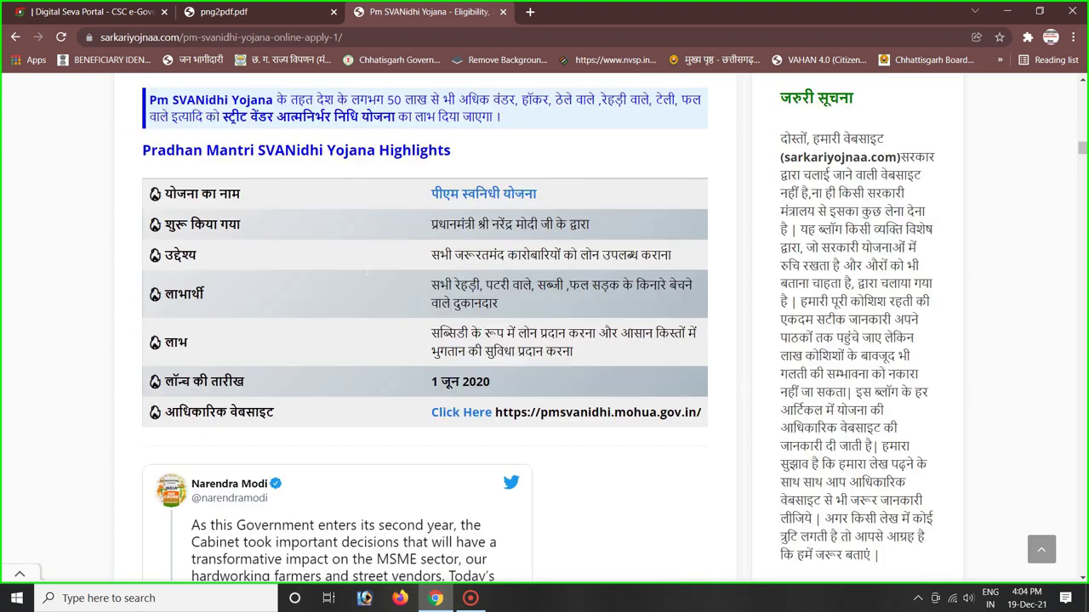
{"action": "scroll", "coordinate": [425, 327], "scroll_direction": "up", "scroll_amount": 2}
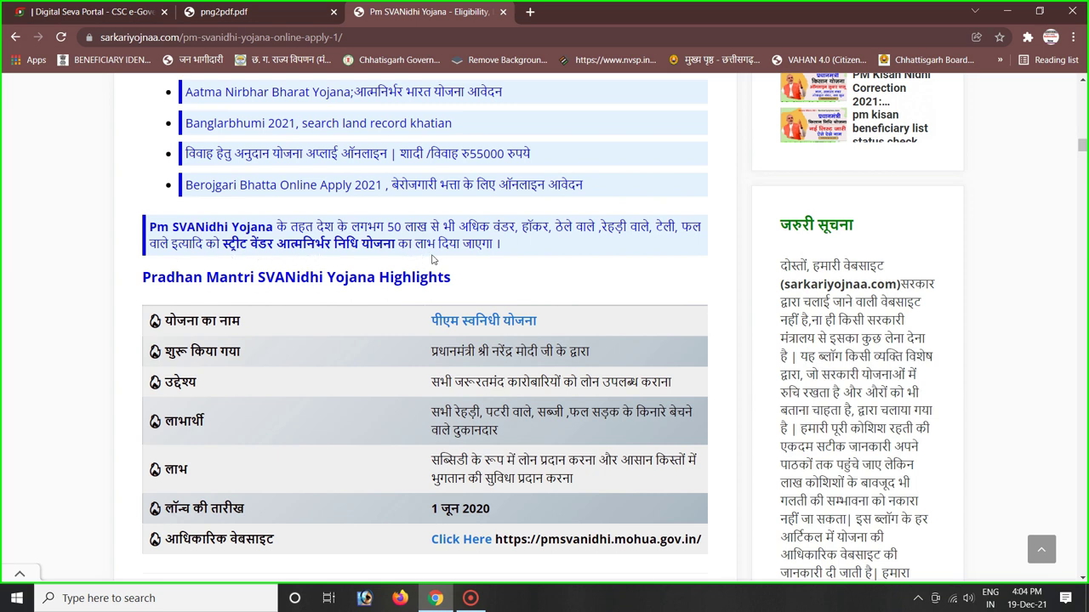
{"action": "scroll", "coordinate": [489, 260], "scroll_direction": "down", "scroll_amount": 6}
{"action": "scroll", "coordinate": [179, 394], "scroll_direction": "up", "scroll_amount": 3}
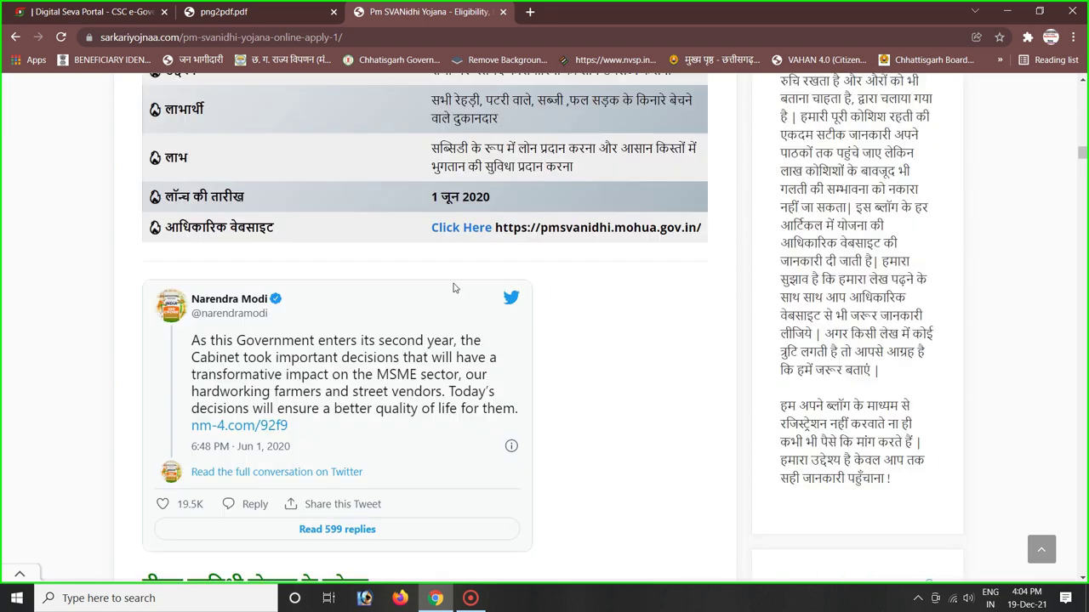
{"action": "scroll", "coordinate": [425, 323], "scroll_direction": "down", "scroll_amount": 3}
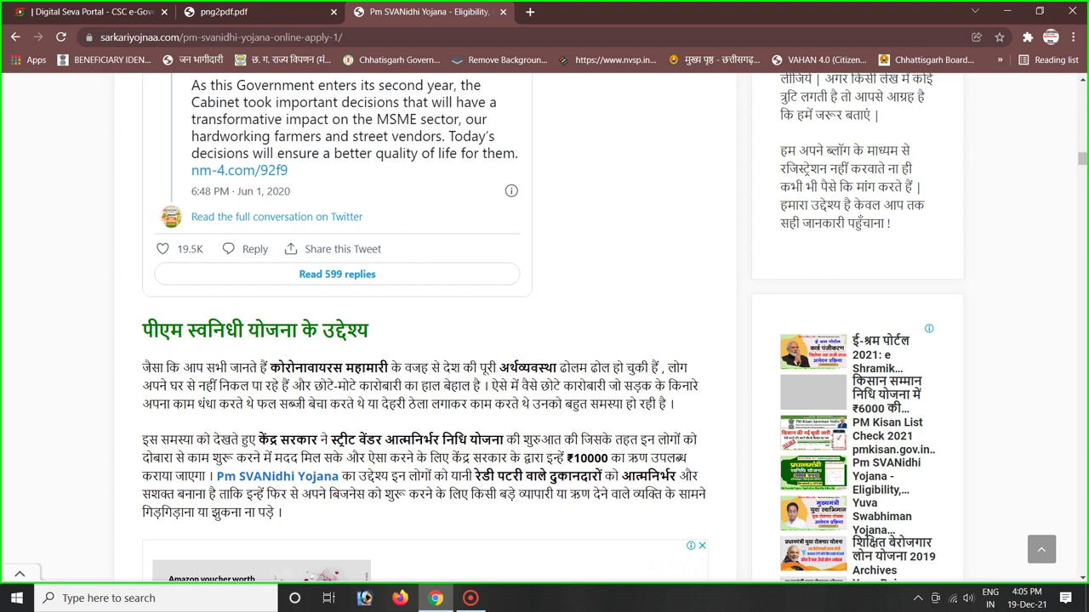
{"action": "scroll", "coordinate": [544, 328], "scroll_direction": "down", "scroll_amount": 1}
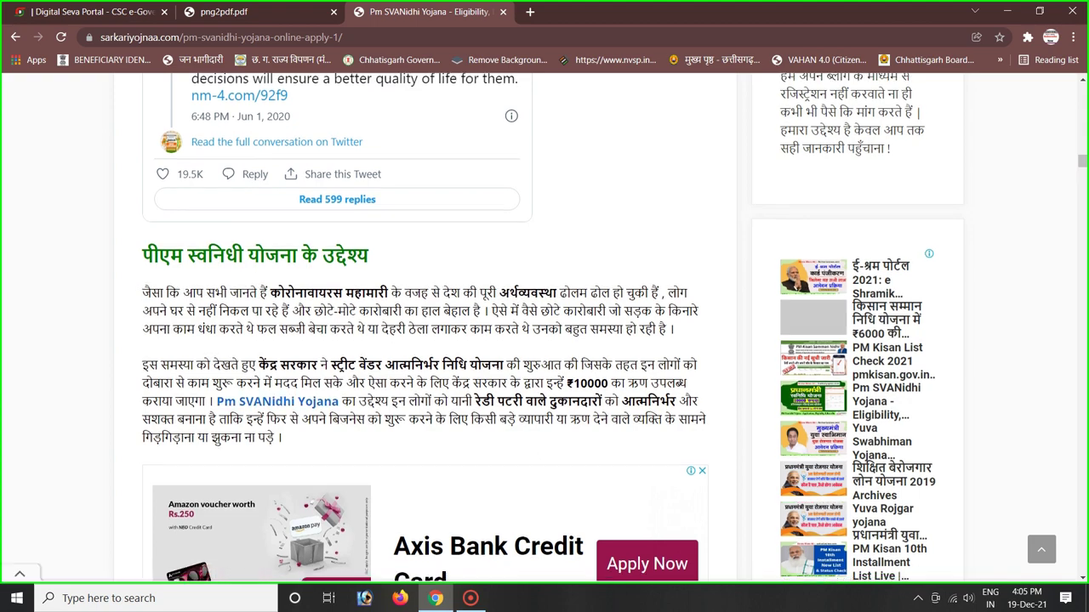
{"action": "scroll", "coordinate": [483, 377], "scroll_direction": "down", "scroll_amount": 3}
{"action": "scroll", "coordinate": [482, 377], "scroll_direction": "down", "scroll_amount": 3}
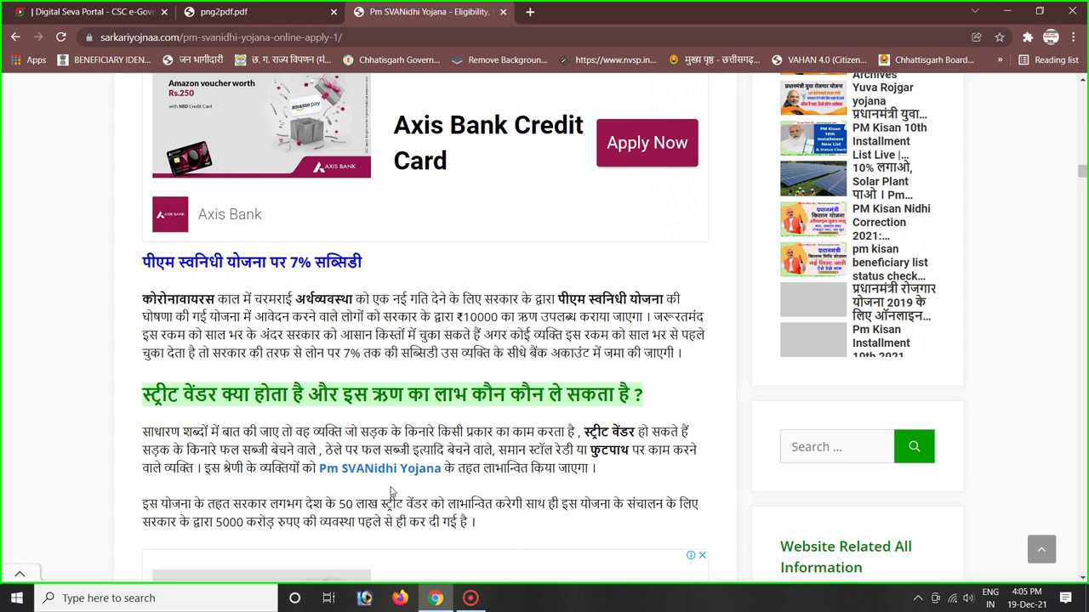
{"action": "scroll", "coordinate": [392, 491], "scroll_direction": "down", "scroll_amount": 1}
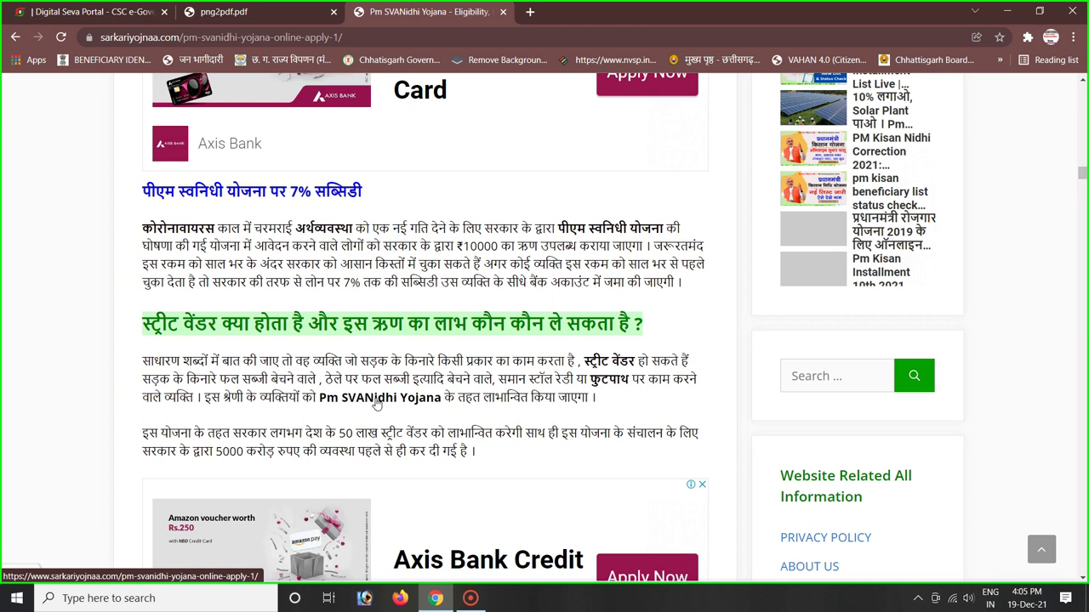
{"action": "scroll", "coordinate": [377, 404], "scroll_direction": "down", "scroll_amount": 1}
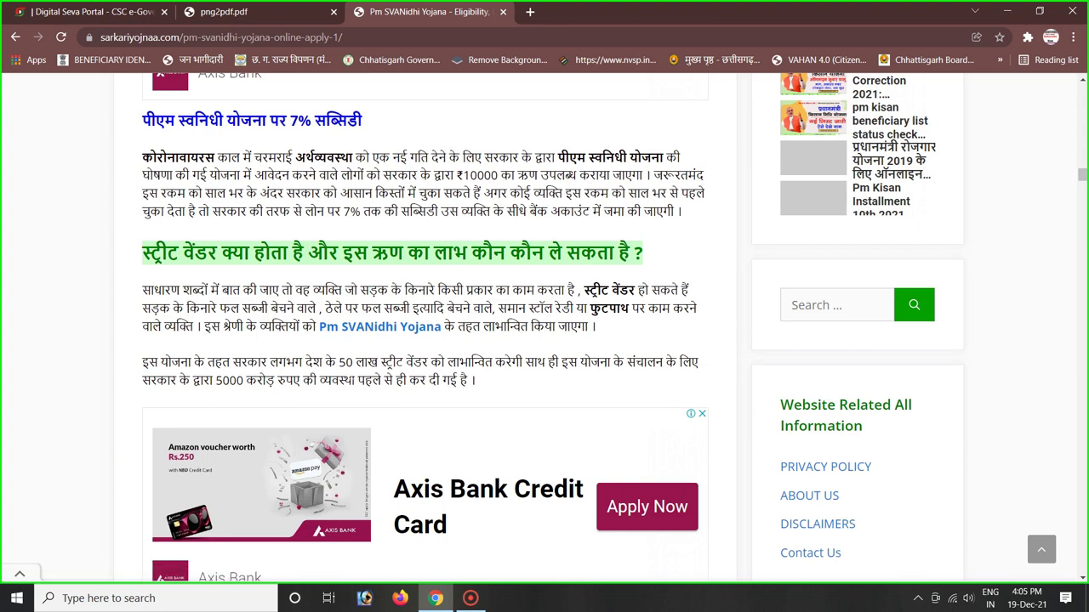
{"action": "scroll", "coordinate": [553, 327], "scroll_direction": "down", "scroll_amount": 4}
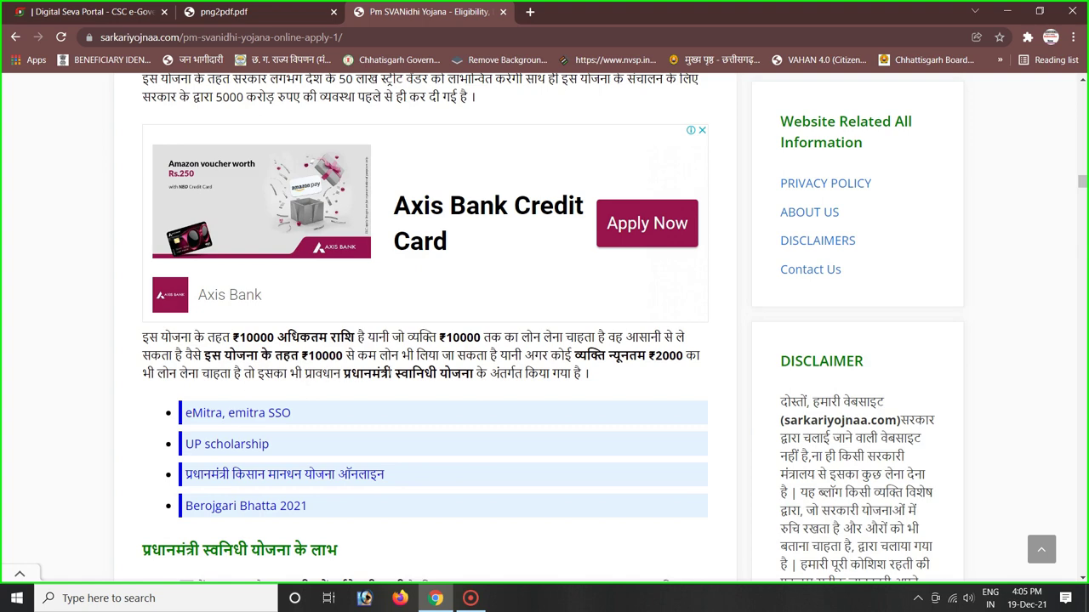
{"action": "scroll", "coordinate": [390, 376], "scroll_direction": "down", "scroll_amount": 1}
{"action": "scroll", "coordinate": [390, 375], "scroll_direction": "down", "scroll_amount": 1}
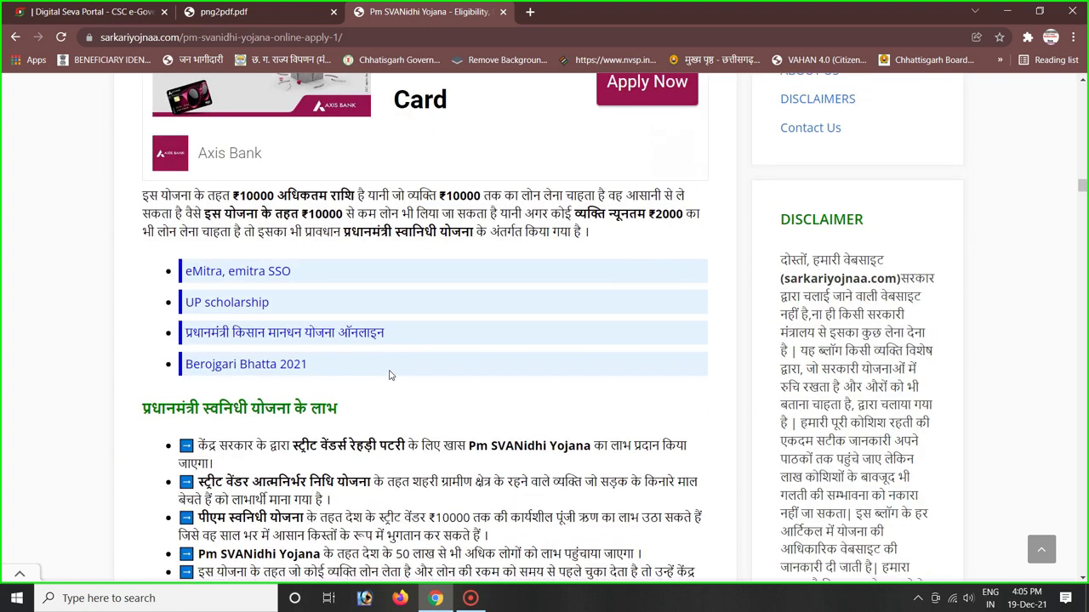
{"action": "scroll", "coordinate": [295, 469], "scroll_direction": "down", "scroll_amount": 1}
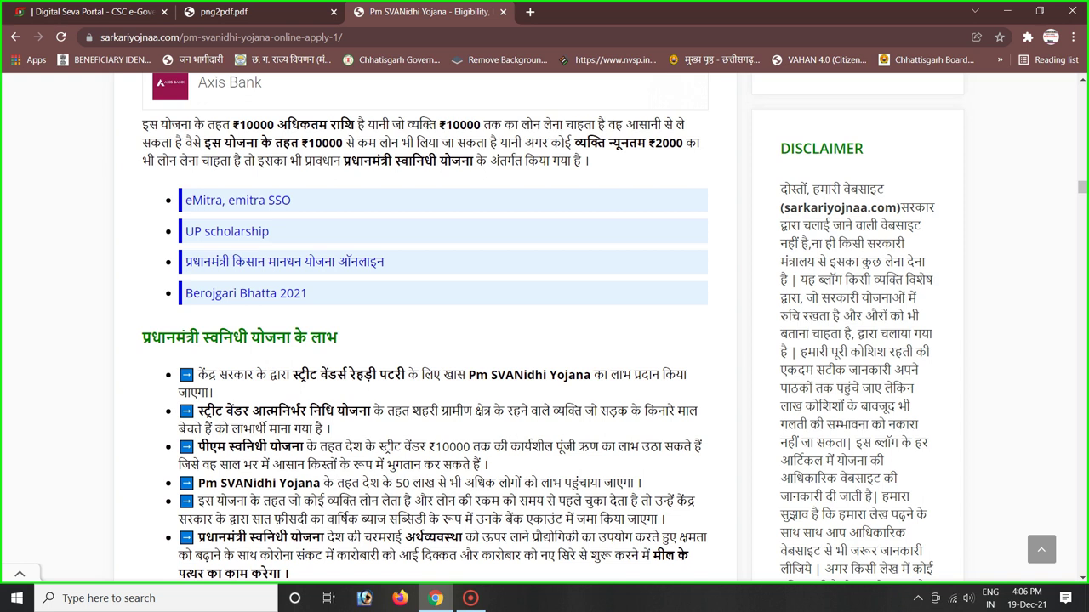
{"action": "scroll", "coordinate": [363, 506], "scroll_direction": "down", "scroll_amount": 1}
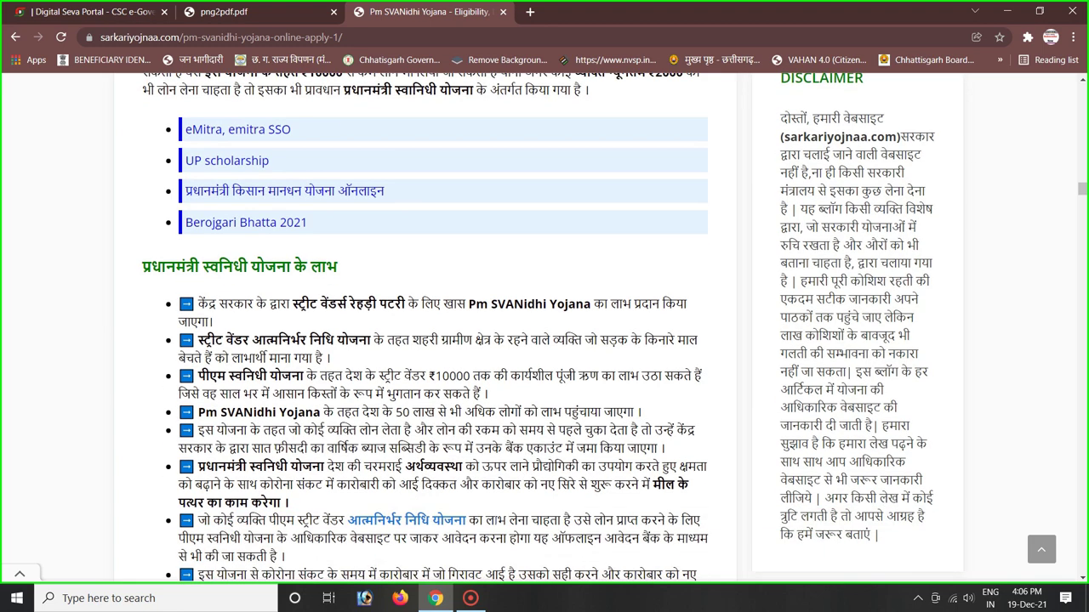
{"action": "scroll", "coordinate": [362, 506], "scroll_direction": "down", "scroll_amount": 4}
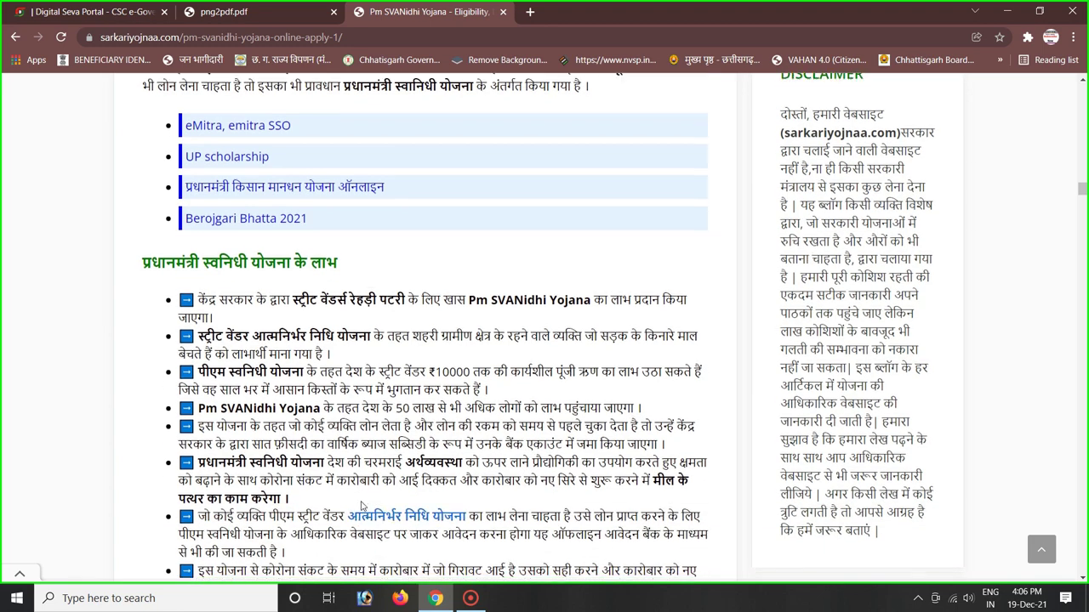
{"action": "scroll", "coordinate": [362, 506], "scroll_direction": "down", "scroll_amount": 1}
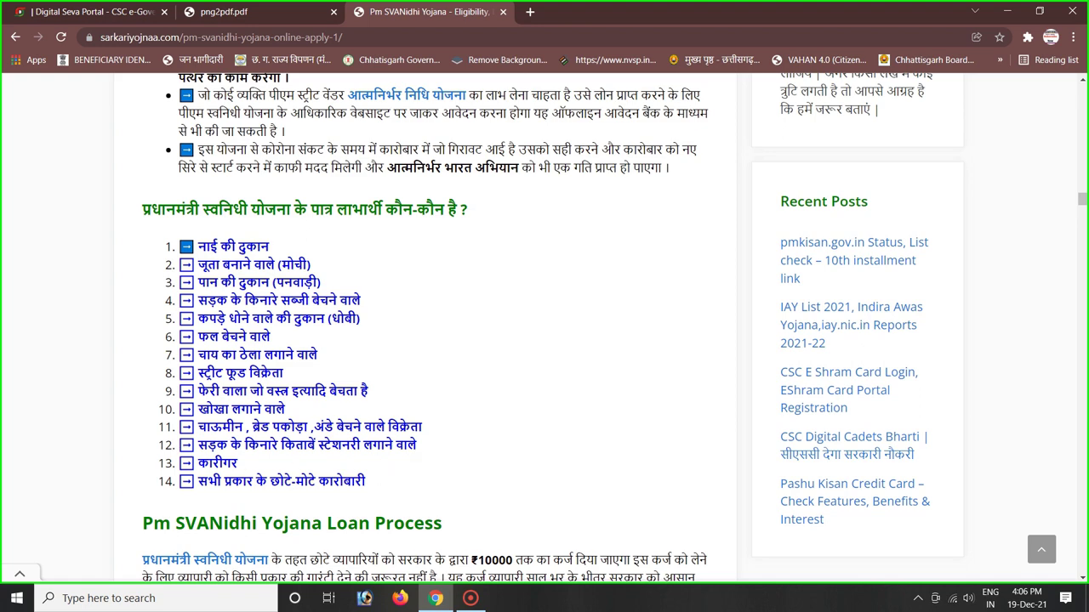
{"action": "scroll", "coordinate": [261, 494], "scroll_direction": "down", "scroll_amount": 1}
{"action": "scroll", "coordinate": [261, 494], "scroll_direction": "down", "scroll_amount": 2}
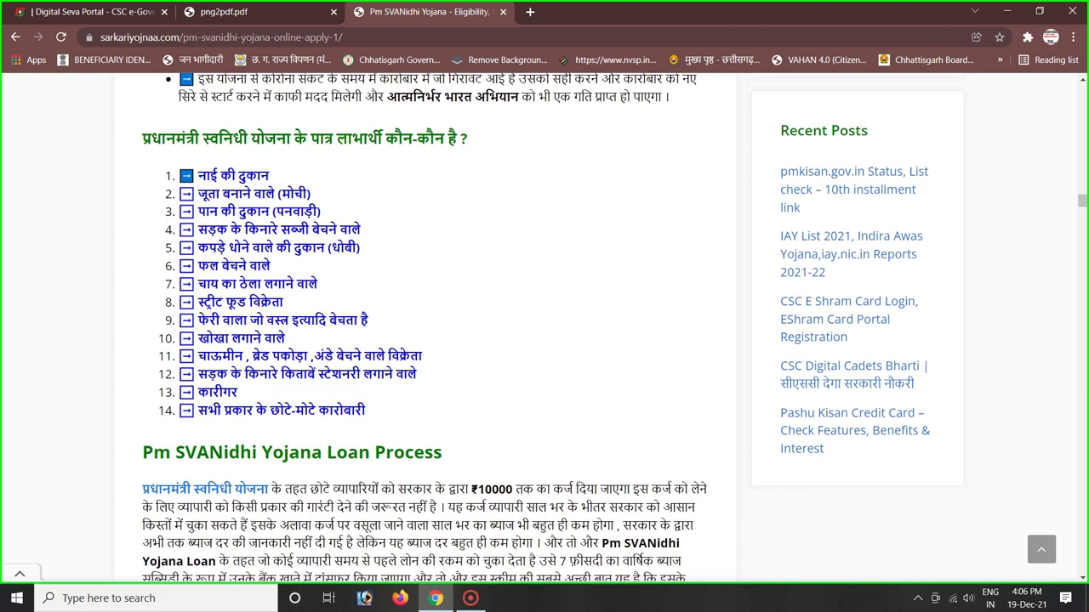
{"action": "scroll", "coordinate": [305, 488], "scroll_direction": "down", "scroll_amount": 1}
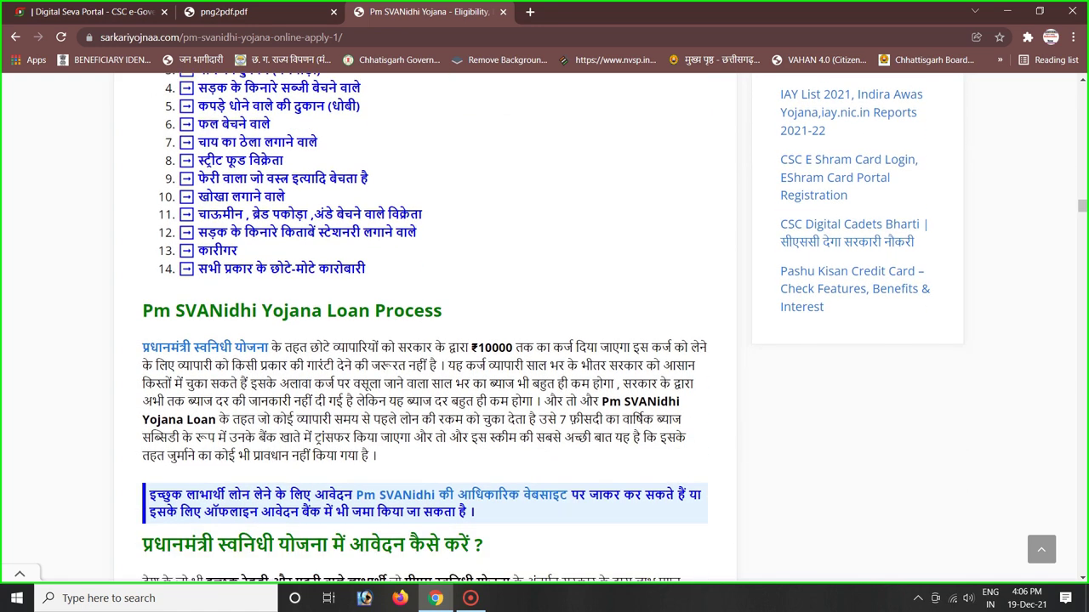
{"action": "scroll", "coordinate": [286, 368], "scroll_direction": "up", "scroll_amount": 3}
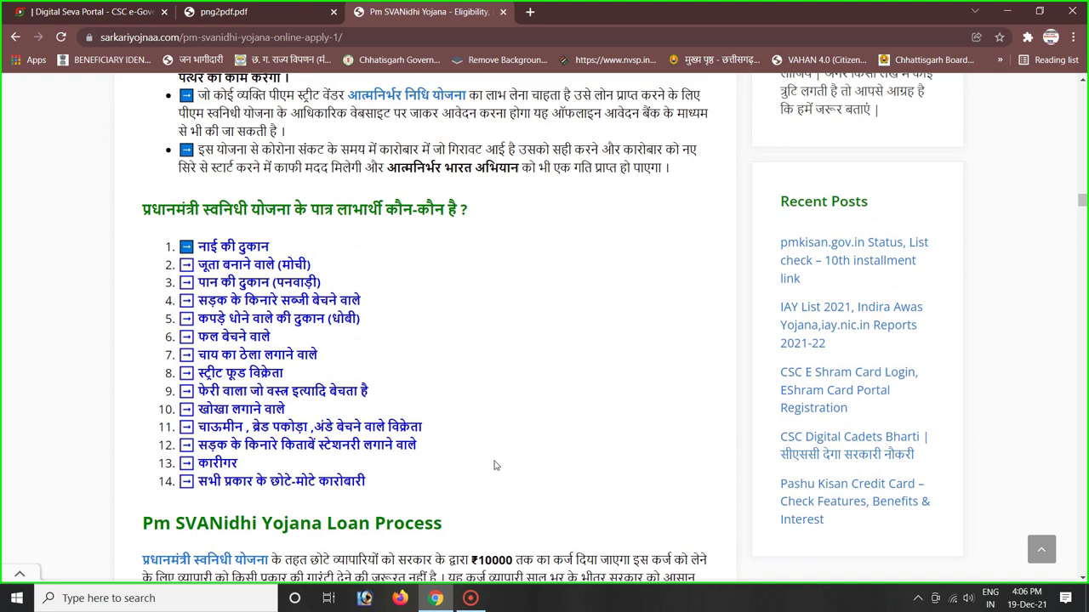
{"action": "scroll", "coordinate": [494, 465], "scroll_direction": "down", "scroll_amount": 1}
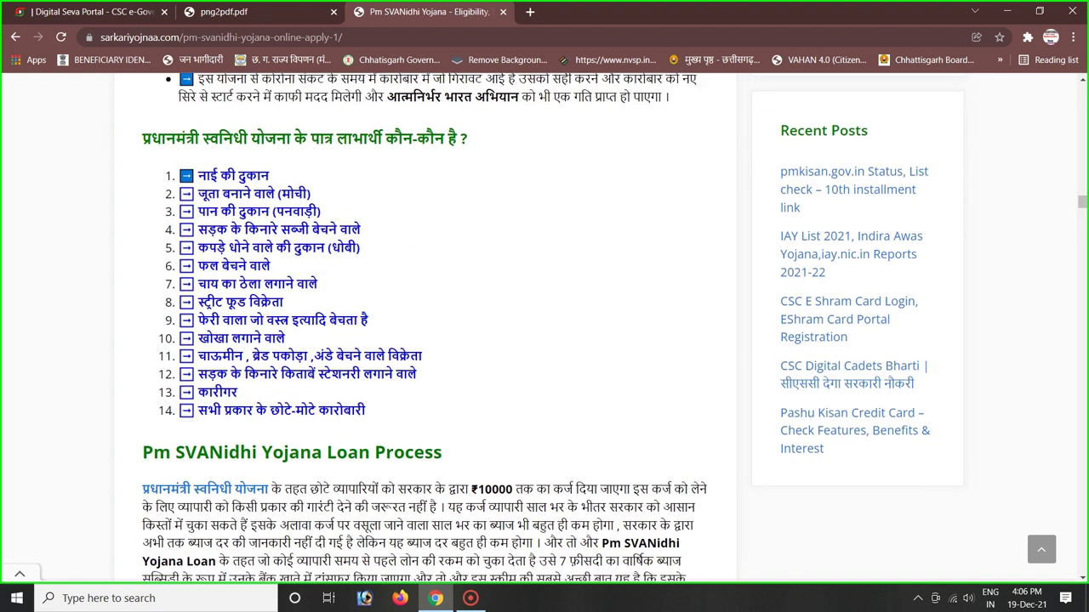
{"action": "scroll", "coordinate": [402, 438], "scroll_direction": "down", "scroll_amount": 1}
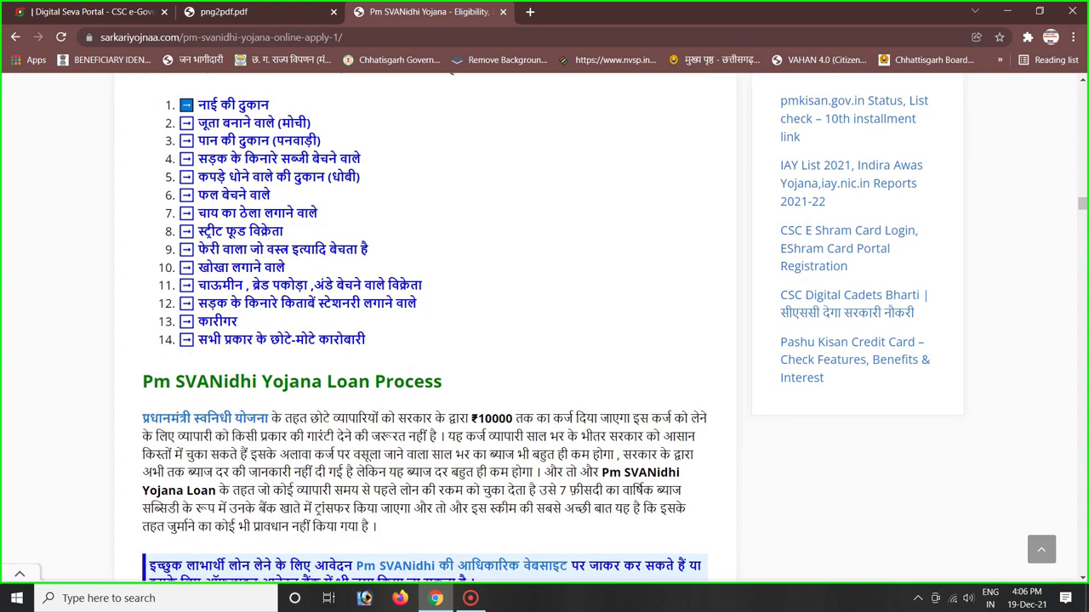
{"action": "scroll", "coordinate": [436, 455], "scroll_direction": "down", "scroll_amount": 1}
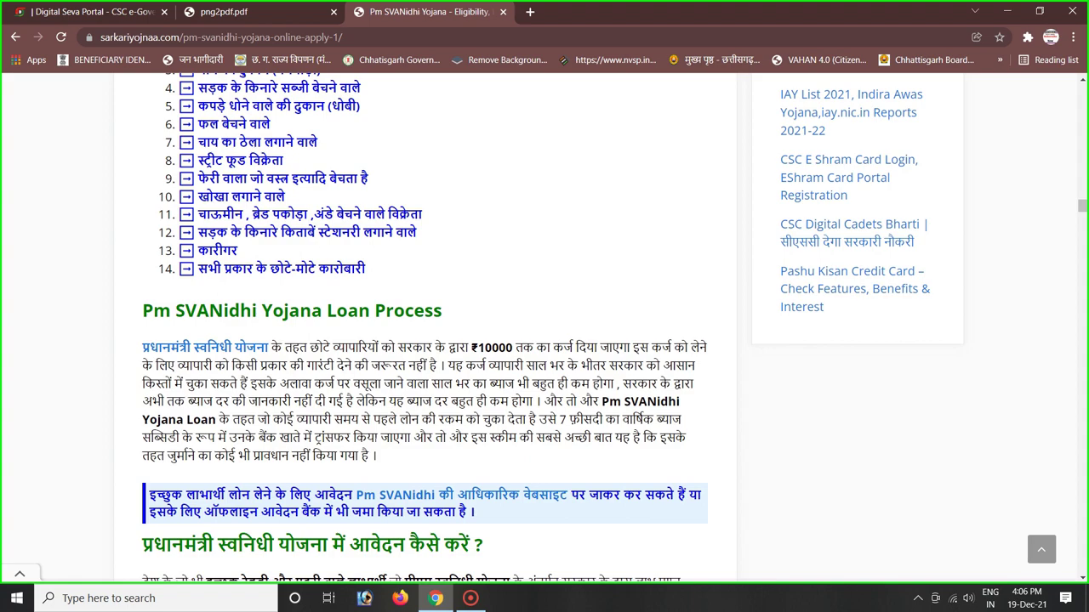
{"action": "scroll", "coordinate": [552, 327], "scroll_direction": "down", "scroll_amount": 2}
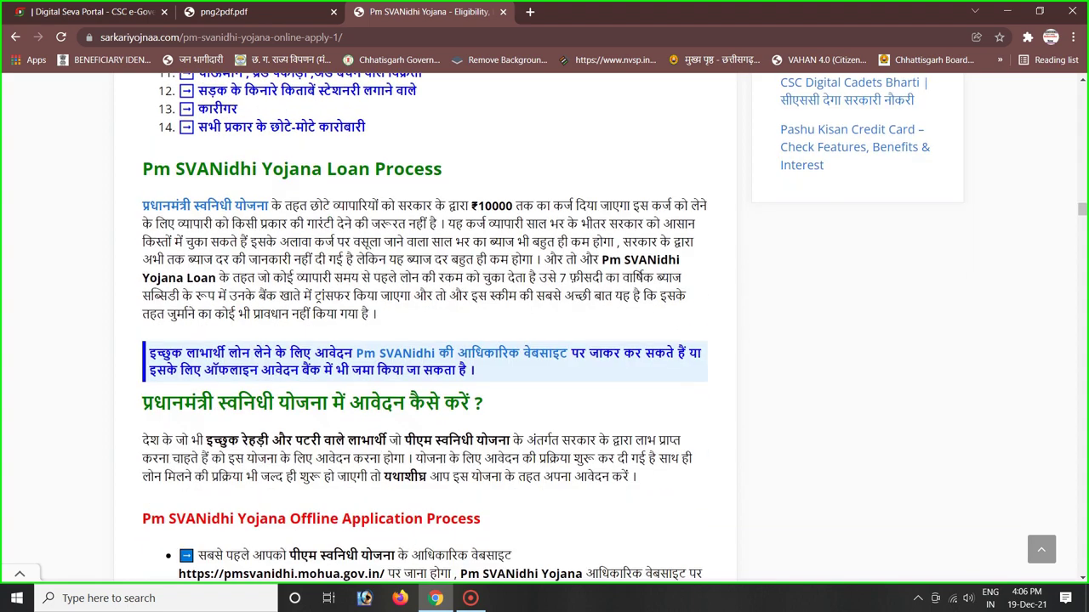
{"action": "scroll", "coordinate": [358, 482], "scroll_direction": "down", "scroll_amount": 6}
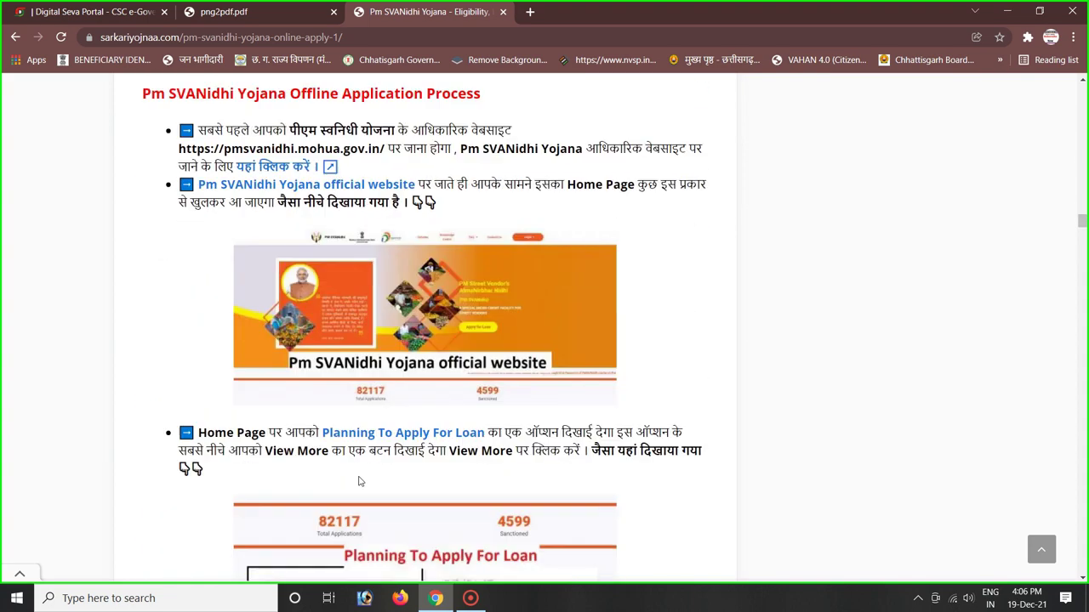
{"action": "scroll", "coordinate": [358, 482], "scroll_direction": "down", "scroll_amount": 6}
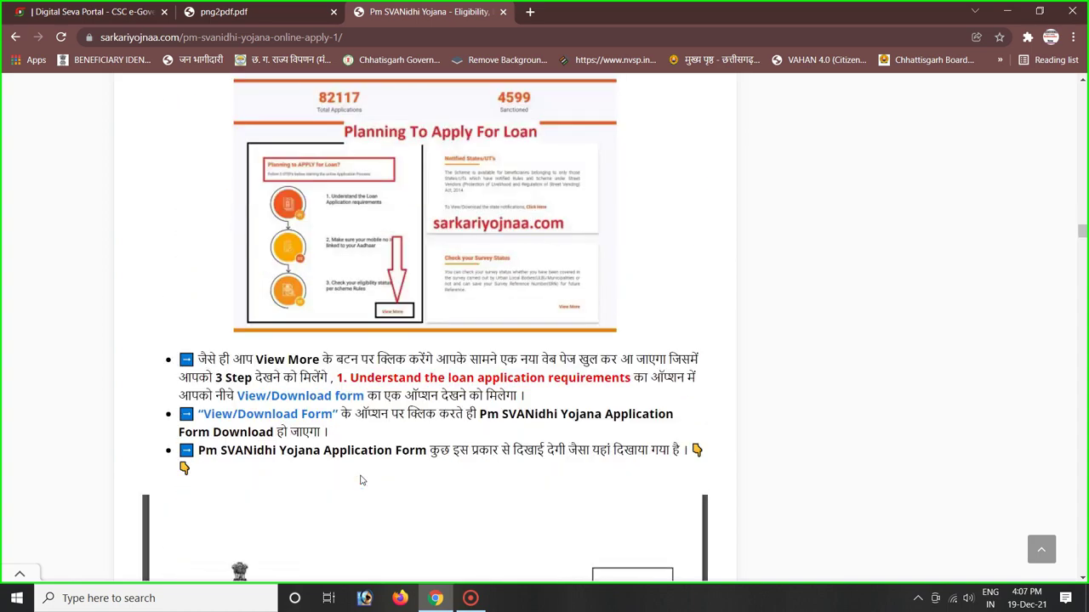
{"action": "scroll", "coordinate": [360, 481], "scroll_direction": "up", "scroll_amount": 10}
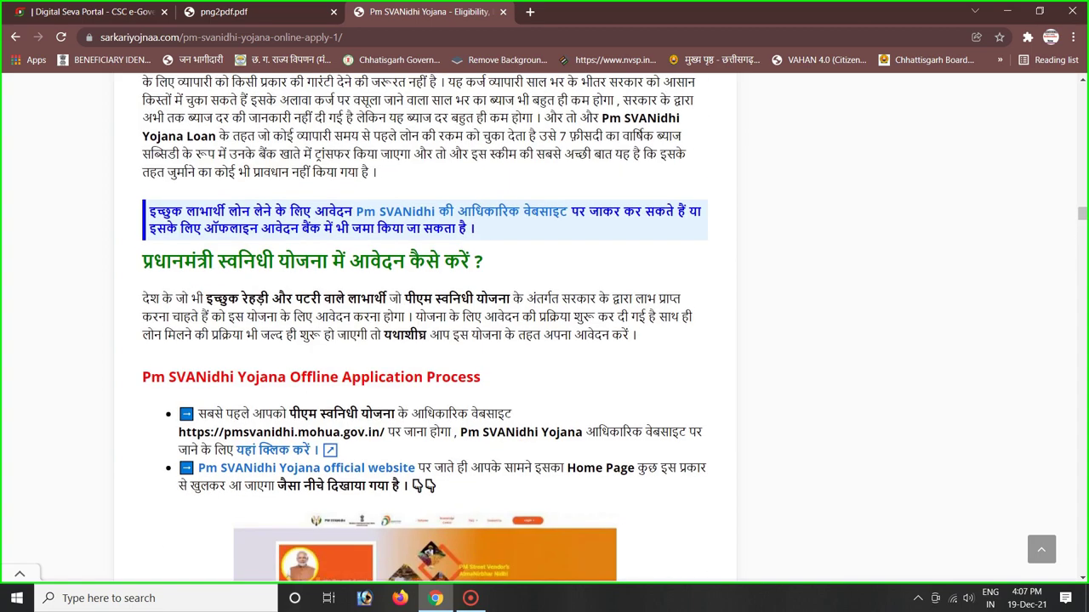
Open the PM SVA NIDHI service from the 'sva' search to reach the Digital Seva Connect sign-in.
{"action": "left_click", "coordinate": [59, 12]}
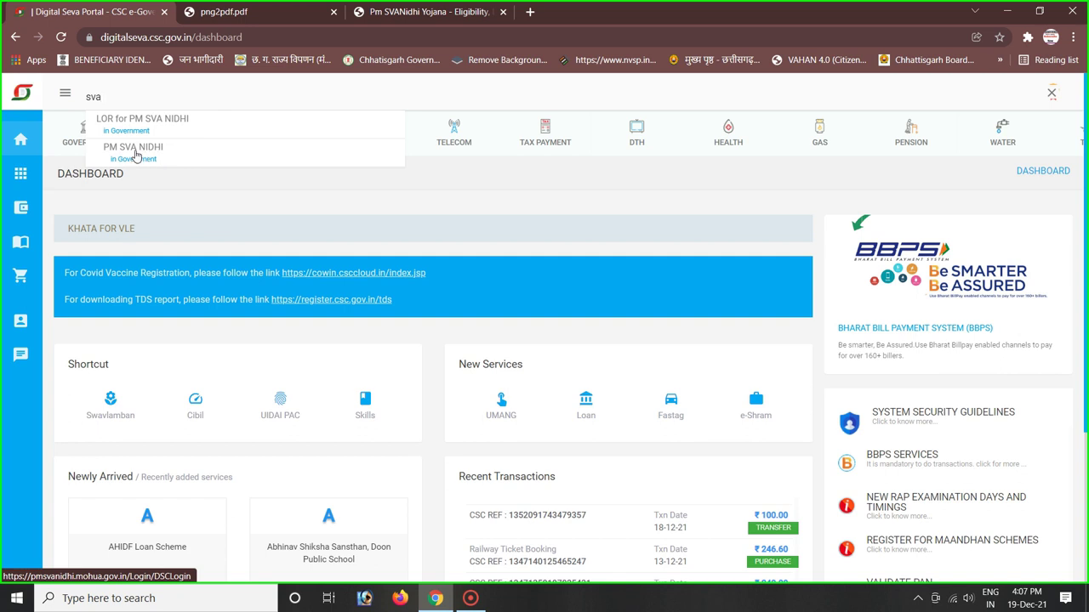
{"action": "left_click", "coordinate": [136, 154]}
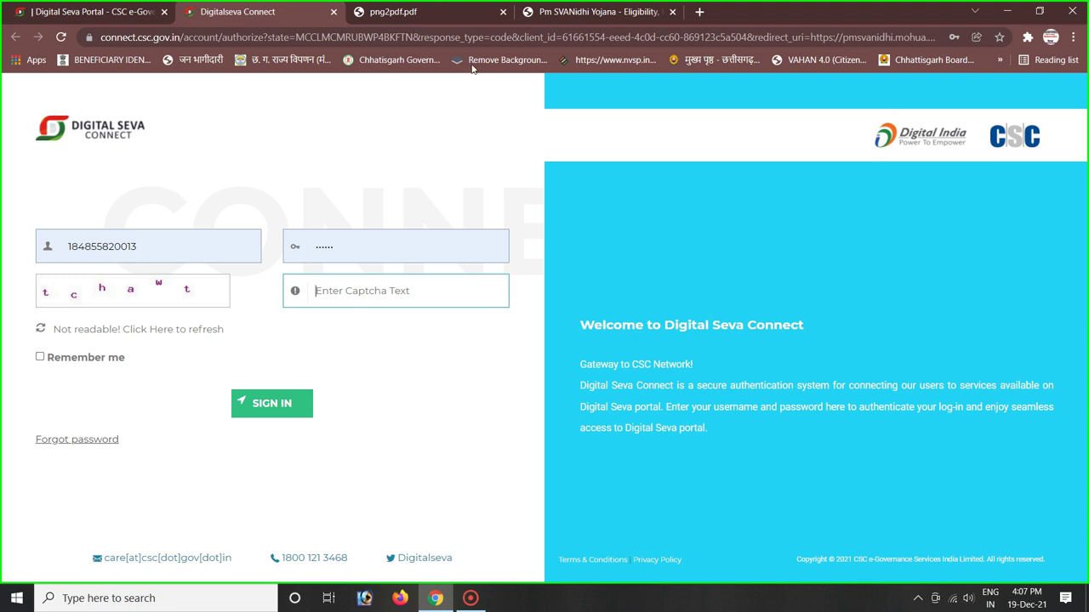
{"action": "left_click", "coordinate": [122, 8]}
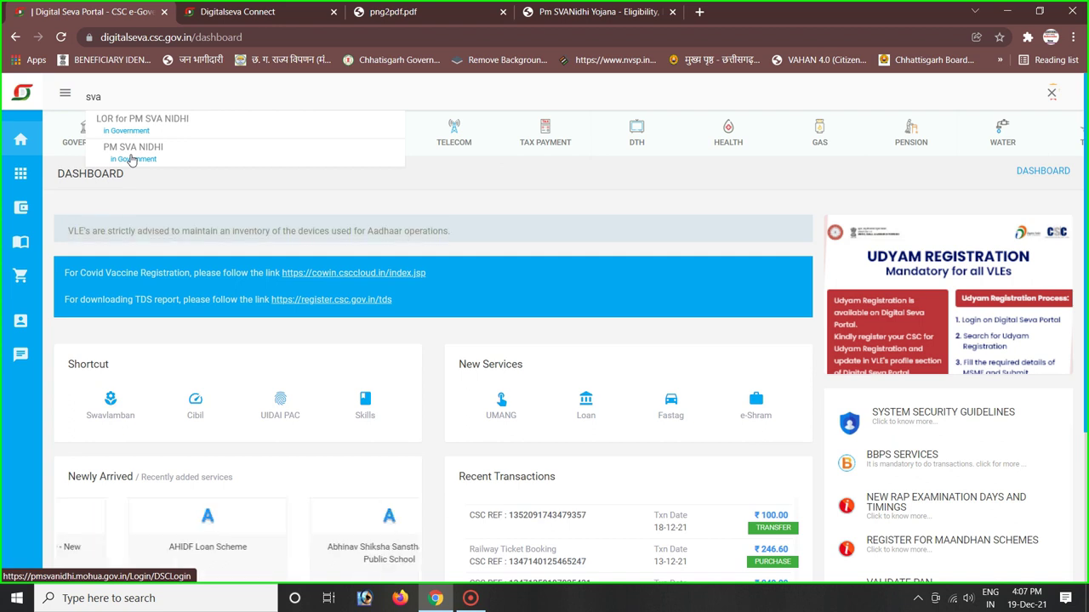
{"action": "left_click", "coordinate": [132, 160]}
Fill in the captcha text and sign in to Digital Seva Connect.
{"action": "left_click", "coordinate": [318, 291]}
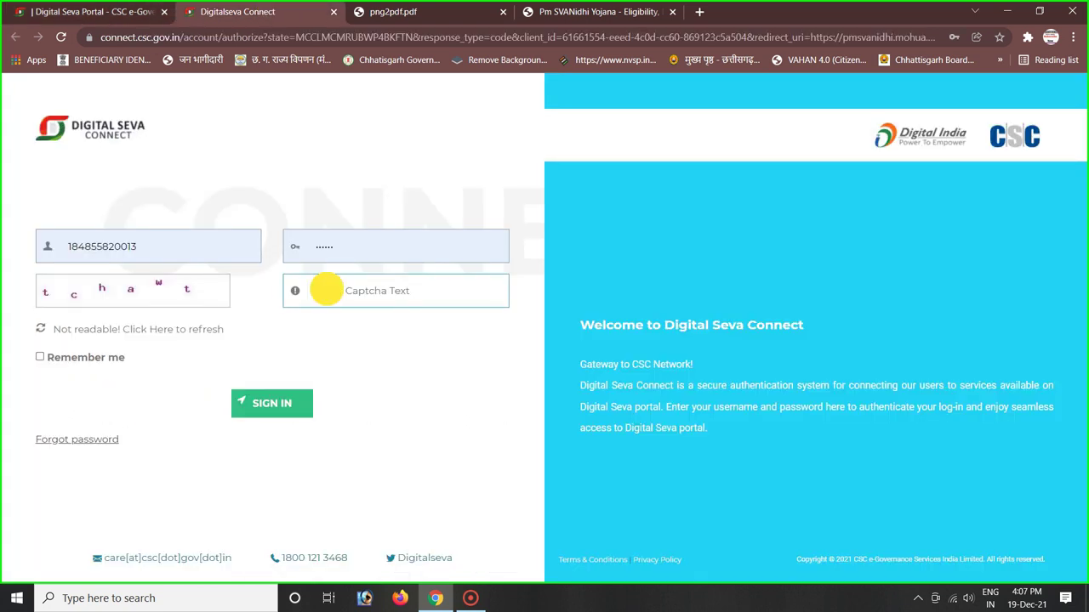
{"action": "type", "text": "t"}
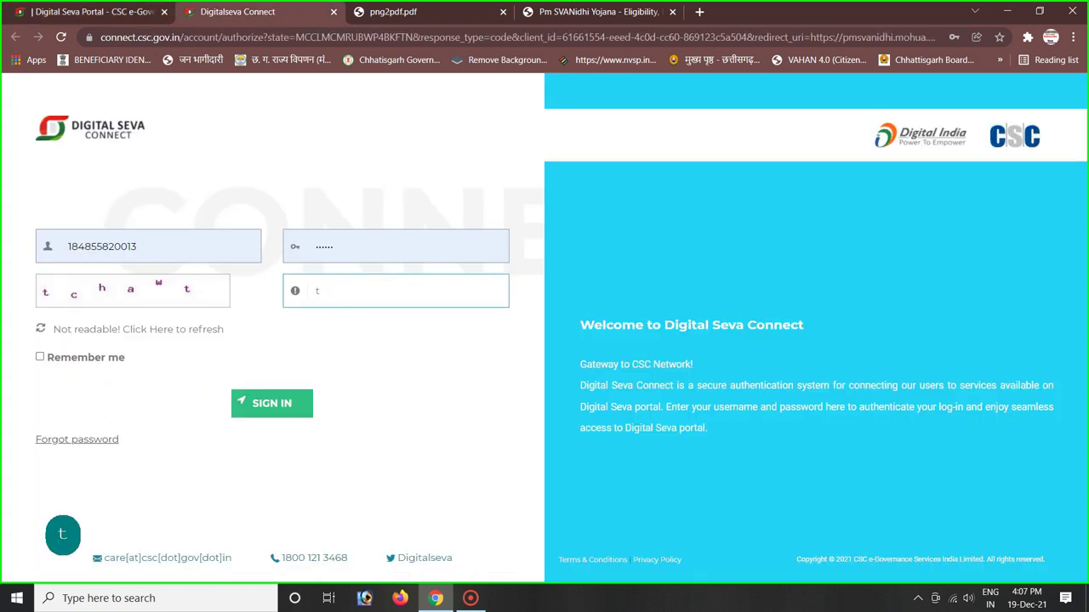
{"action": "type", "text": "ch"}
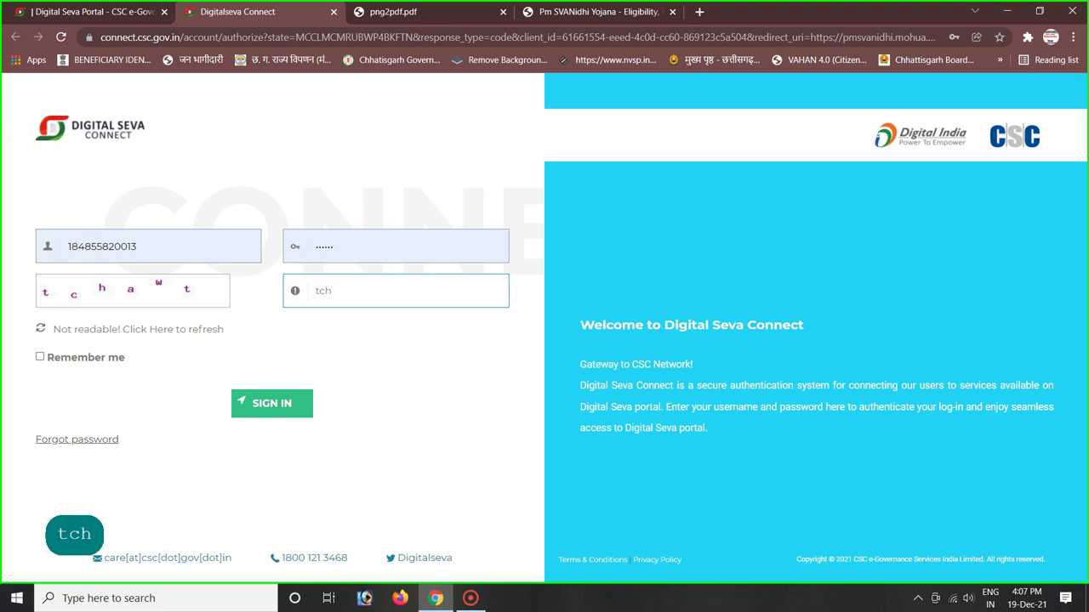
{"action": "type", "text": "aw"}
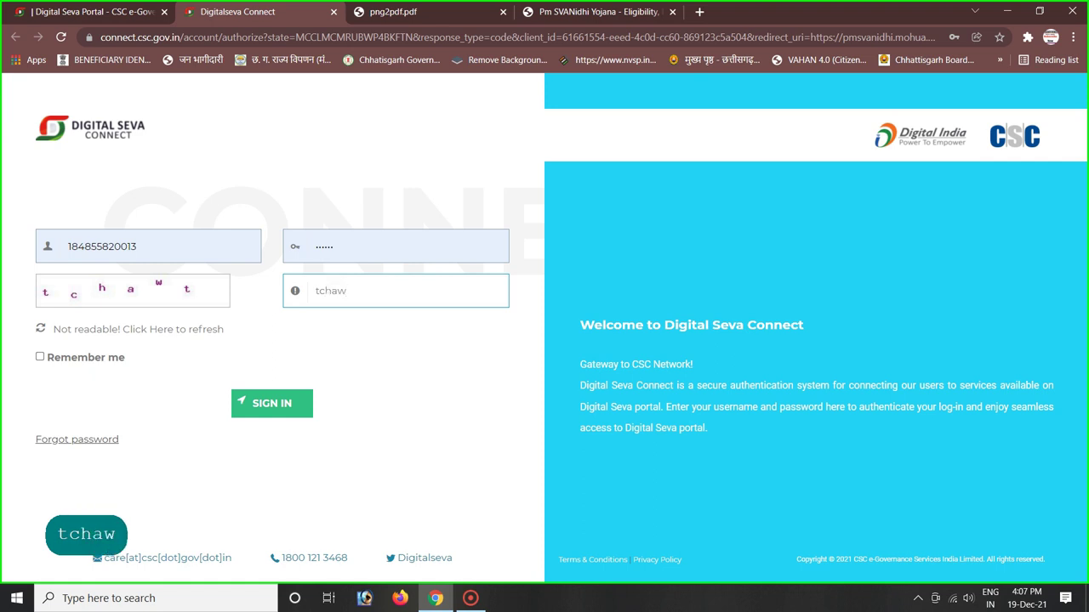
{"action": "type", "text": "t"}
{"action": "key", "text": "Return"}
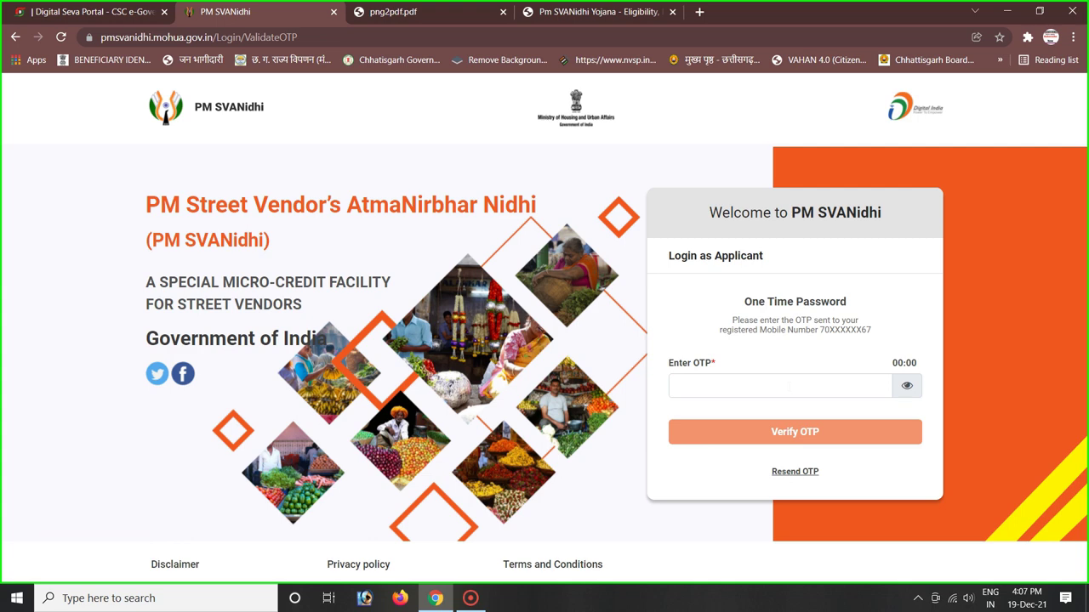
Request the PM SVANidhi one-time password to be resent.
{"action": "left_click", "coordinate": [720, 384]}
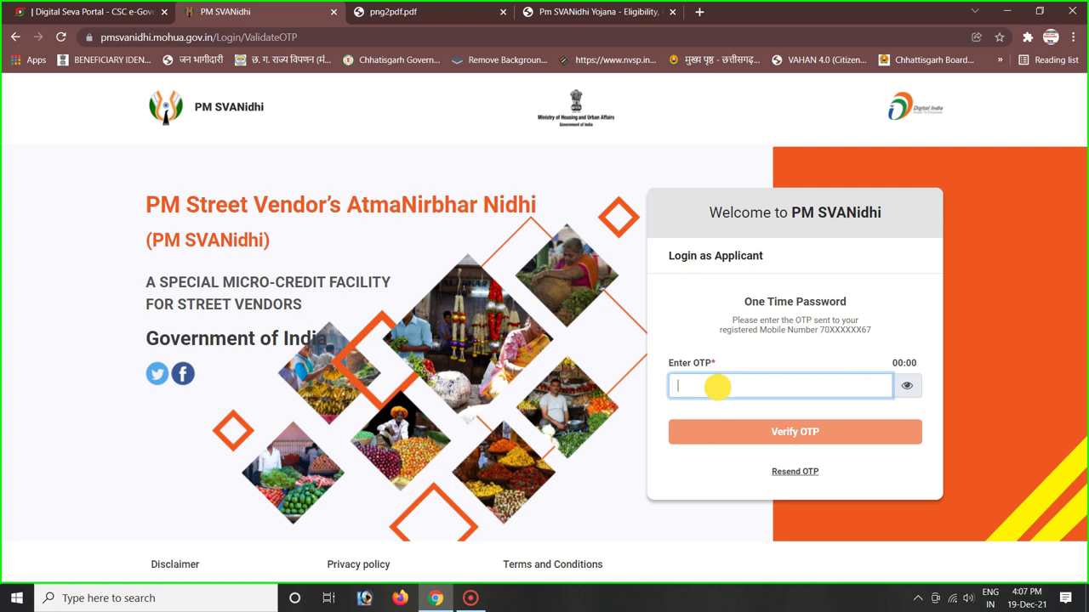
{"action": "left_click", "coordinate": [791, 472]}
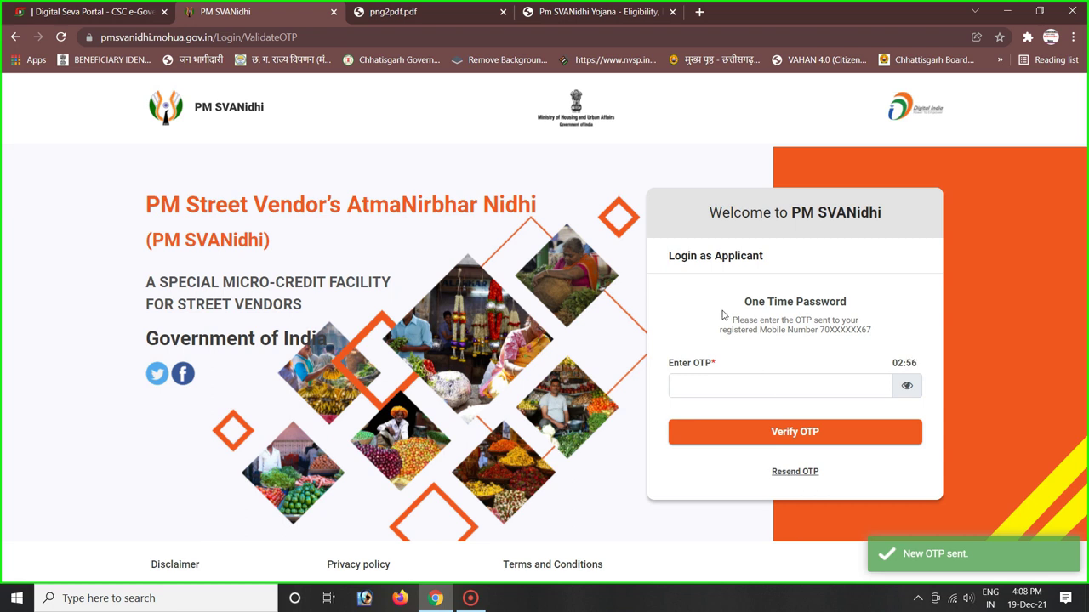
{"action": "left_click", "coordinate": [795, 473]}
Enter the received one-time password, correcting a typo, and submit it for verification.
{"action": "left_click", "coordinate": [749, 386]}
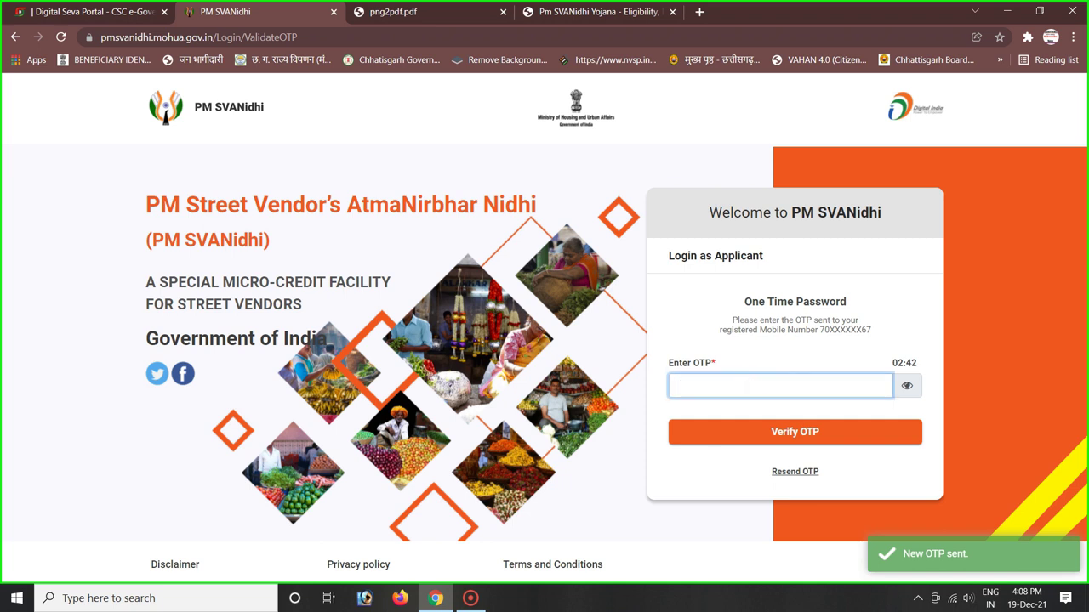
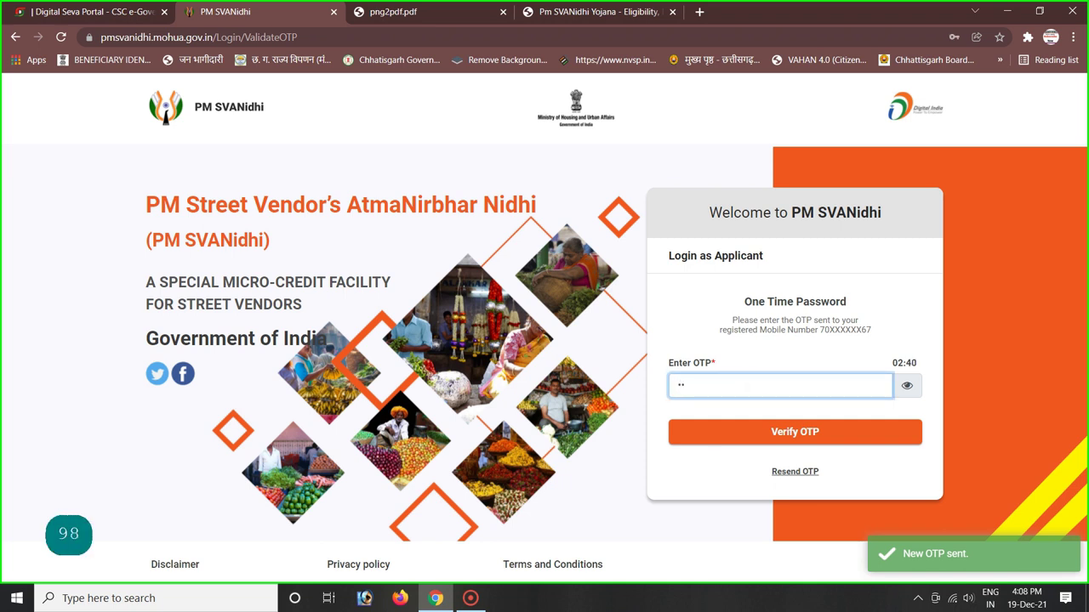
{"action": "key", "text": "BackSpace"}
{"action": "key", "text": "BackSpace"}
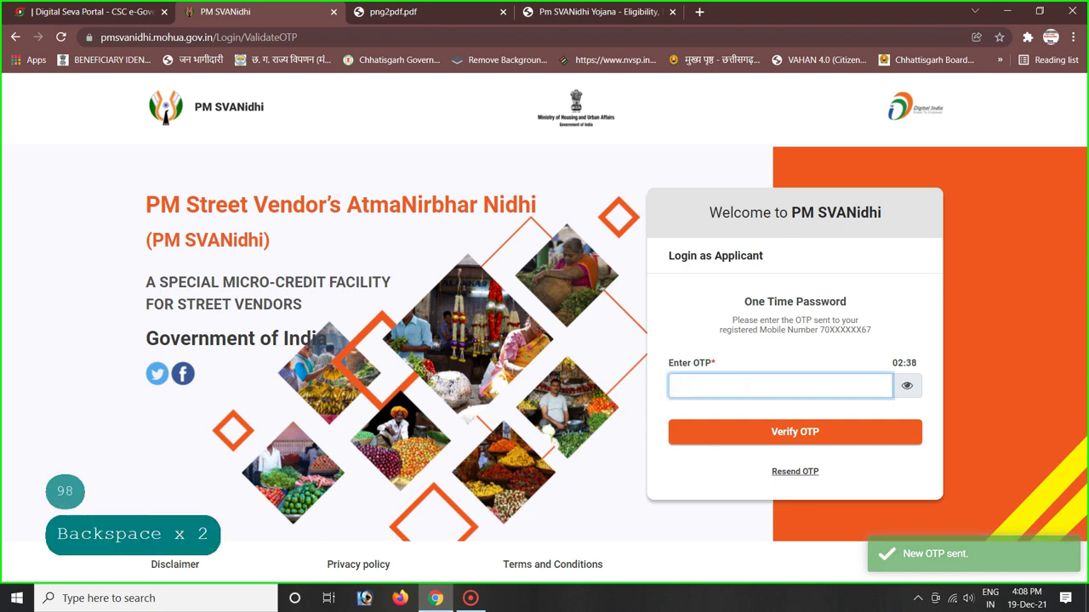
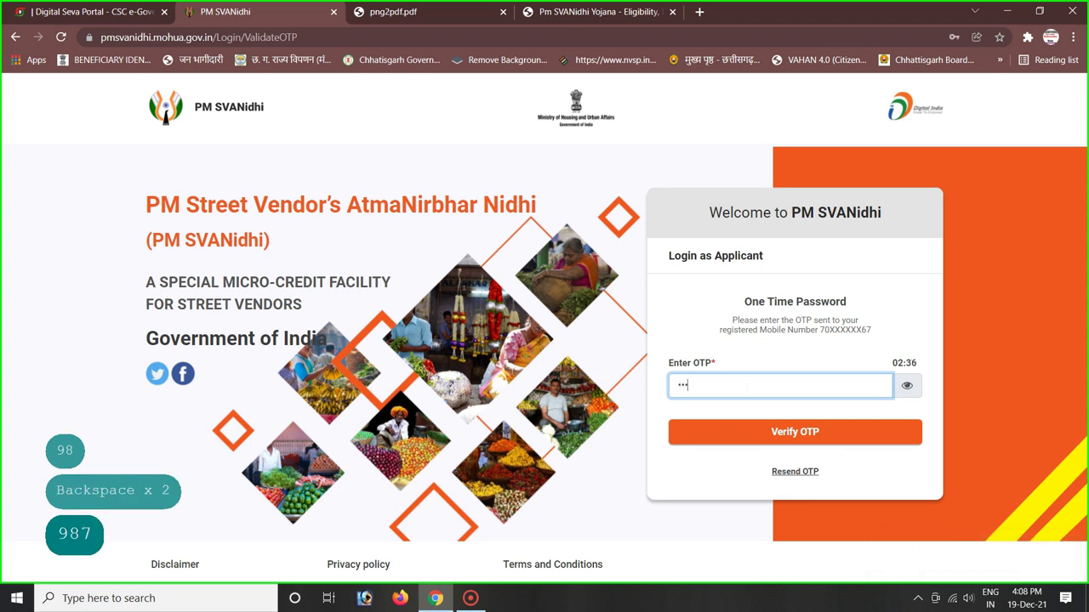
{"action": "left_click", "coordinate": [744, 434]}
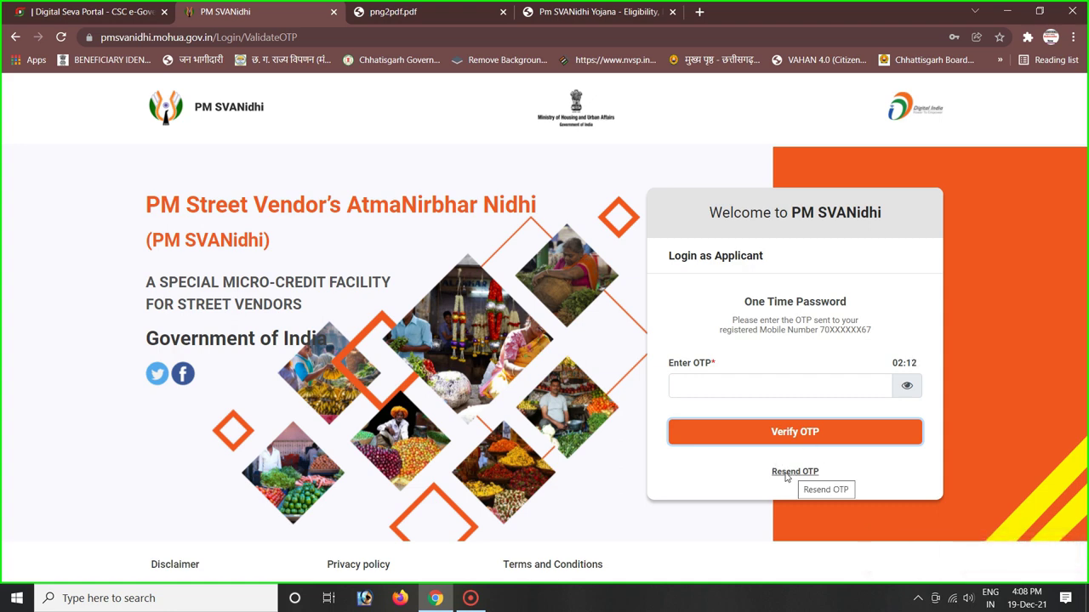
Resend the one-time password, enter the new code and verify the mobile number.
{"action": "left_click", "coordinate": [787, 474]}
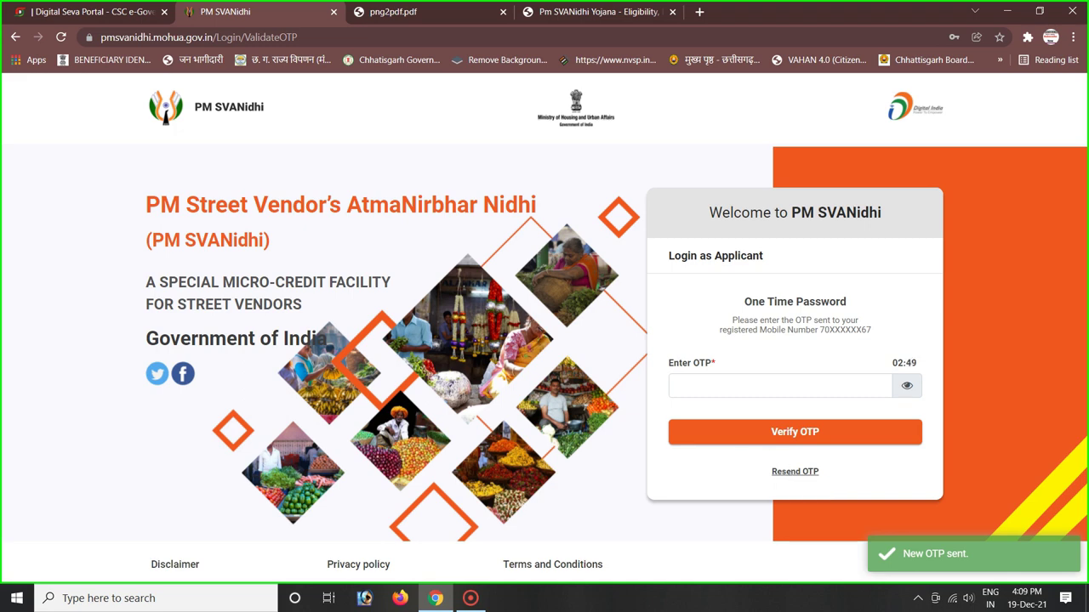
{"action": "left_click", "coordinate": [724, 385]}
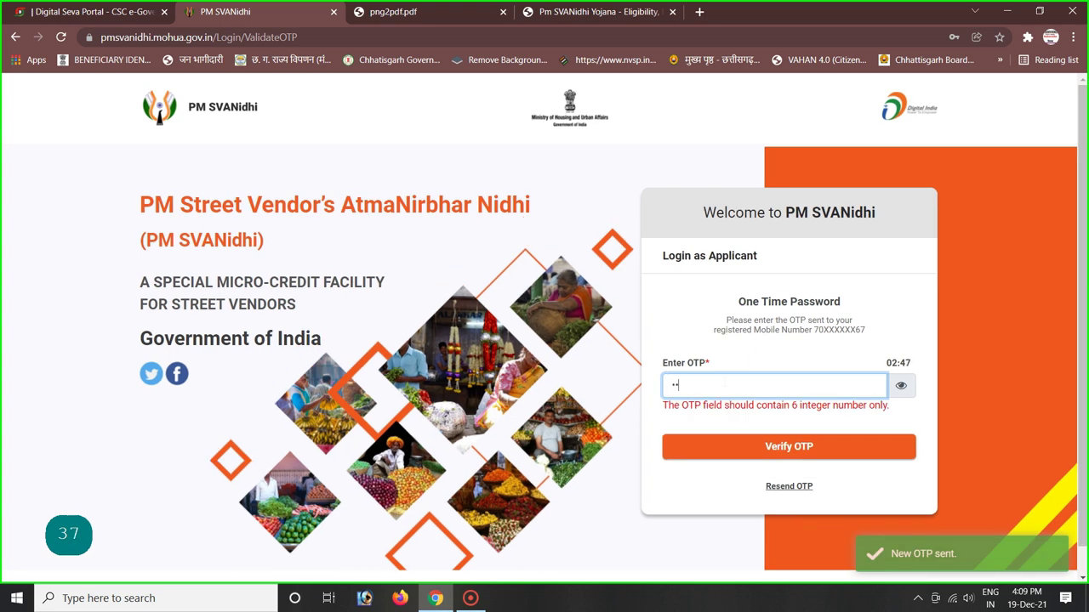
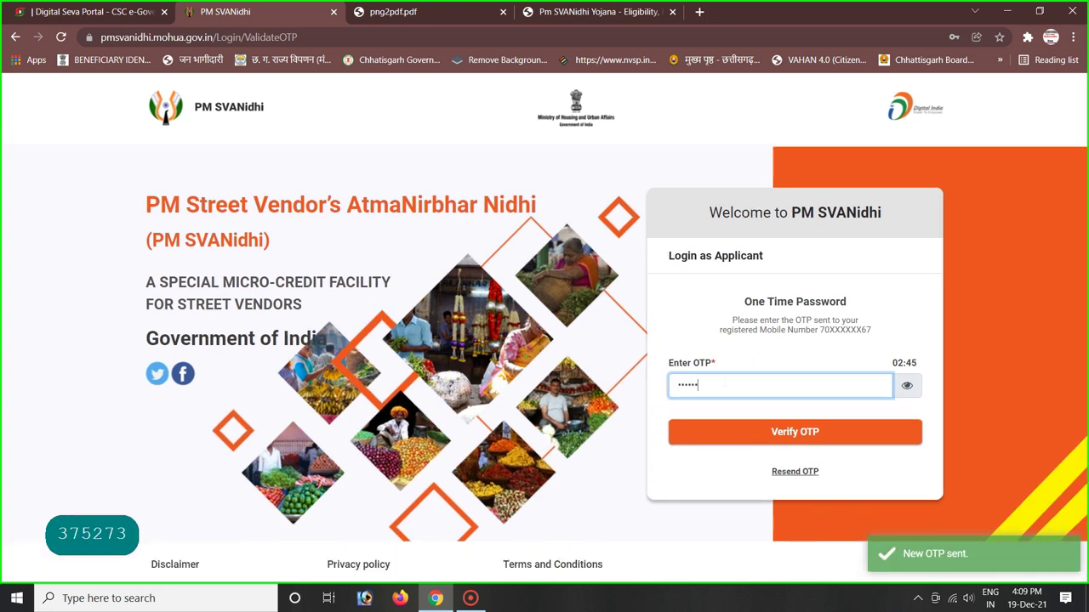
{"action": "left_click", "coordinate": [745, 433]}
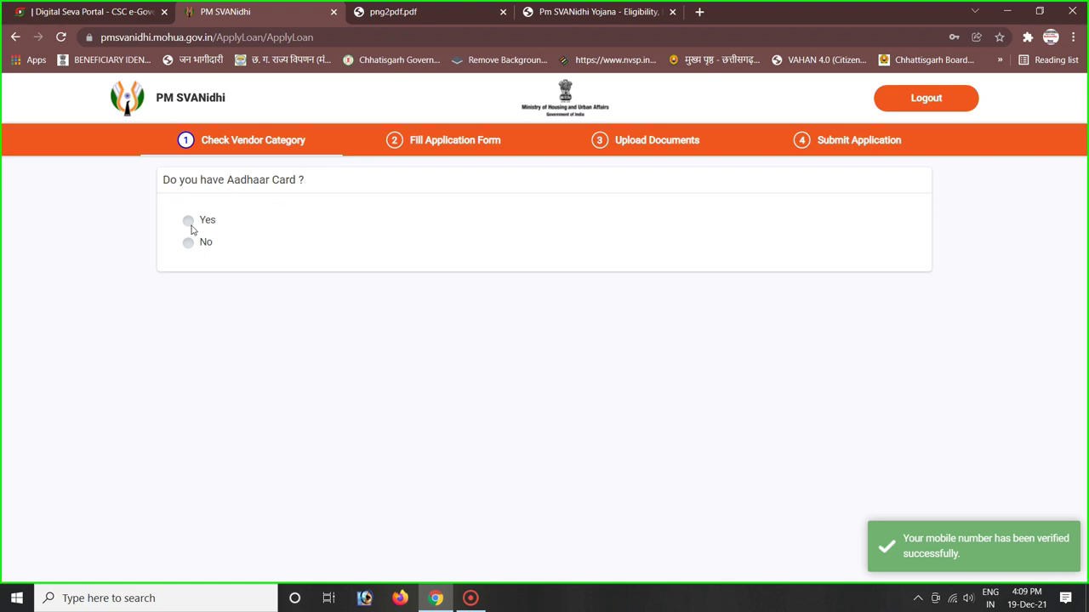
Answer Yes to having an Aadhaar Card and select vendor category C.
{"action": "left_click", "coordinate": [188, 221]}
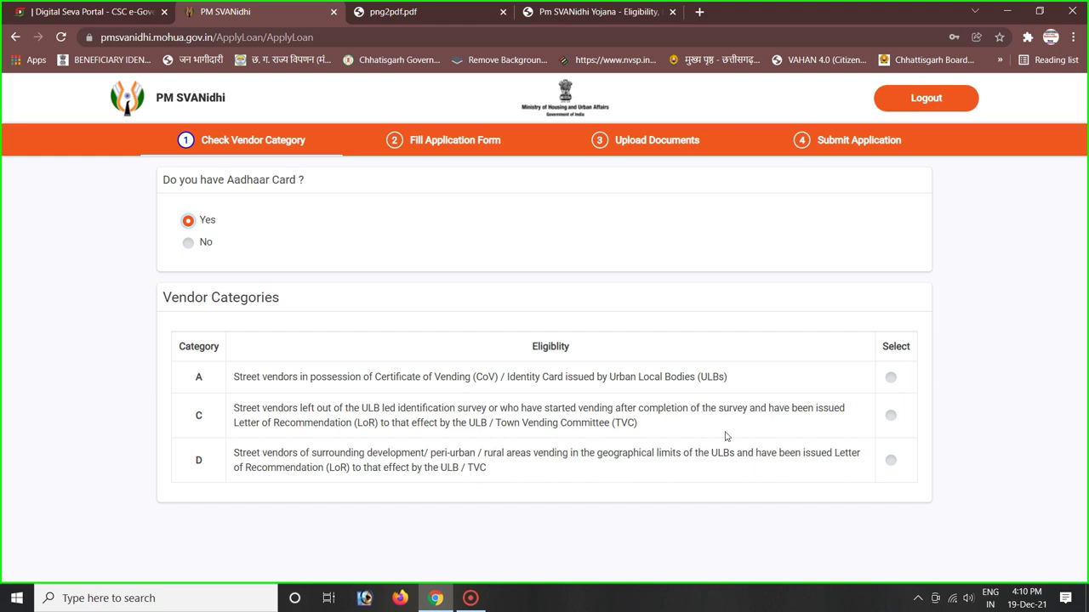
{"action": "left_click", "coordinate": [891, 416]}
Change the vendor category to D and scroll down to the Letter of Recommendation options.
{"action": "left_click", "coordinate": [889, 463]}
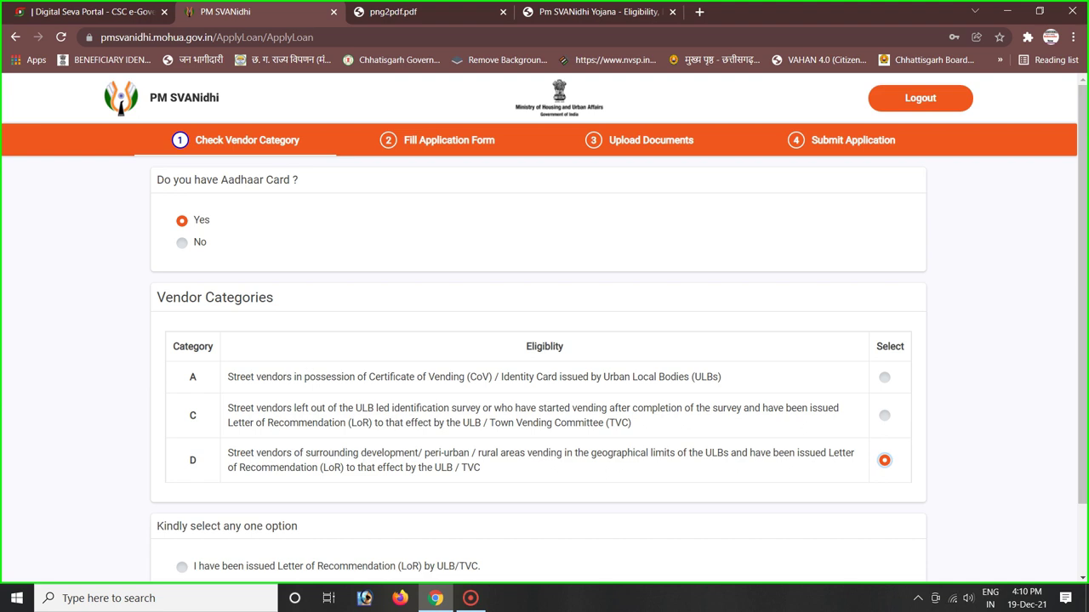
{"action": "scroll", "coordinate": [315, 448], "scroll_direction": "down", "scroll_amount": 1}
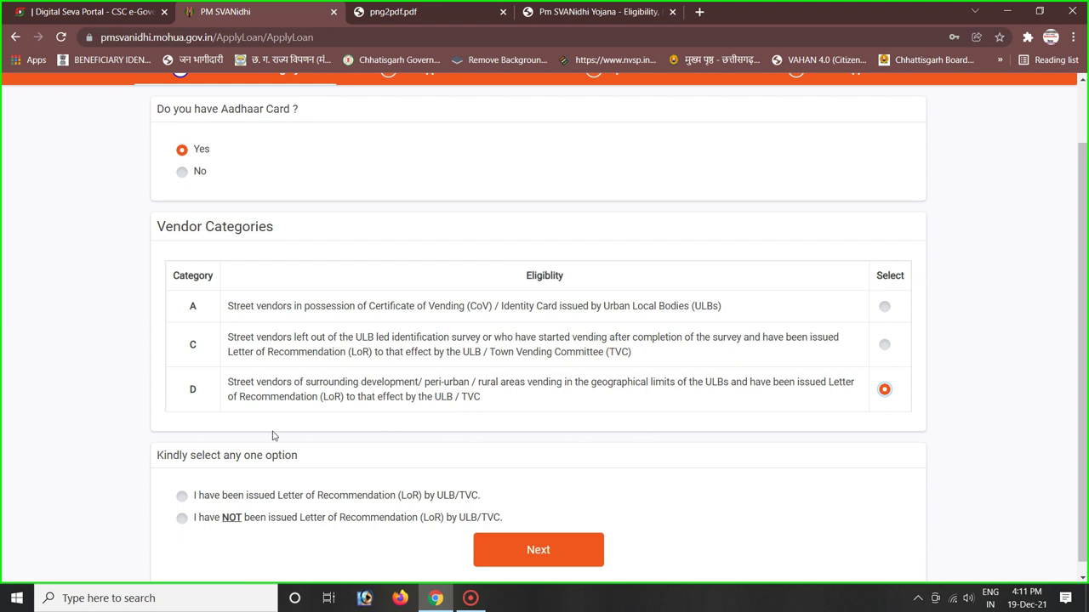
{"action": "scroll", "coordinate": [273, 437], "scroll_direction": "down", "scroll_amount": 1}
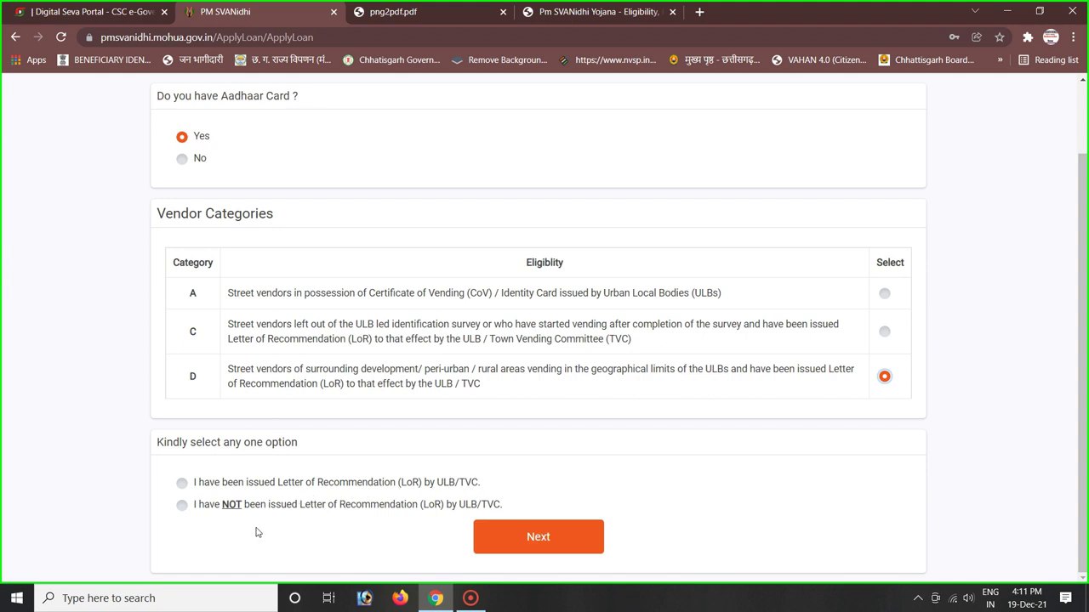
Mark that no Letter of Recommendation was issued by ULB/TVC and read the resulting LoR notice.
{"action": "left_click", "coordinate": [181, 504]}
{"action": "scroll", "coordinate": [567, 527], "scroll_direction": "down", "scroll_amount": 1}
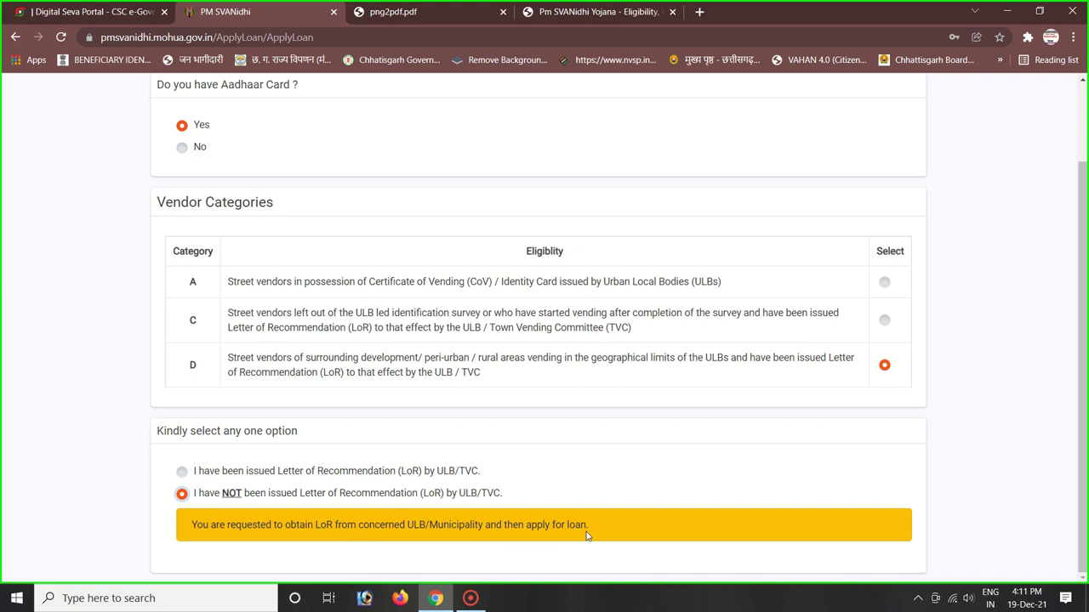
{"action": "scroll", "coordinate": [523, 389], "scroll_direction": "up", "scroll_amount": 1}
{"action": "scroll", "coordinate": [523, 388], "scroll_direction": "up", "scroll_amount": 1}
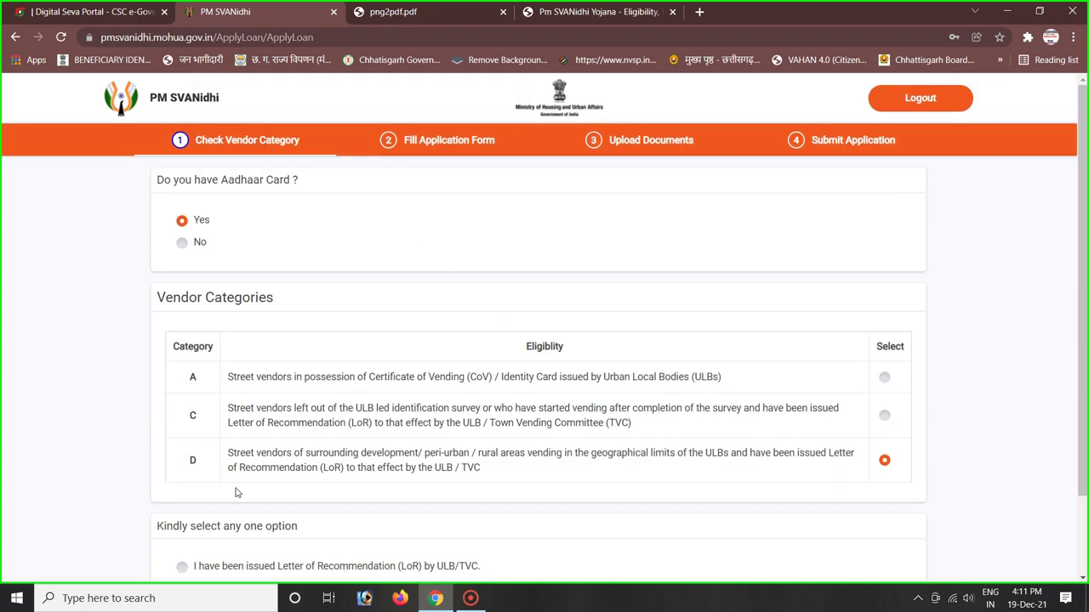
{"action": "left_click", "coordinate": [426, 140]}
{"action": "scroll", "coordinate": [466, 280], "scroll_direction": "down", "scroll_amount": 1}
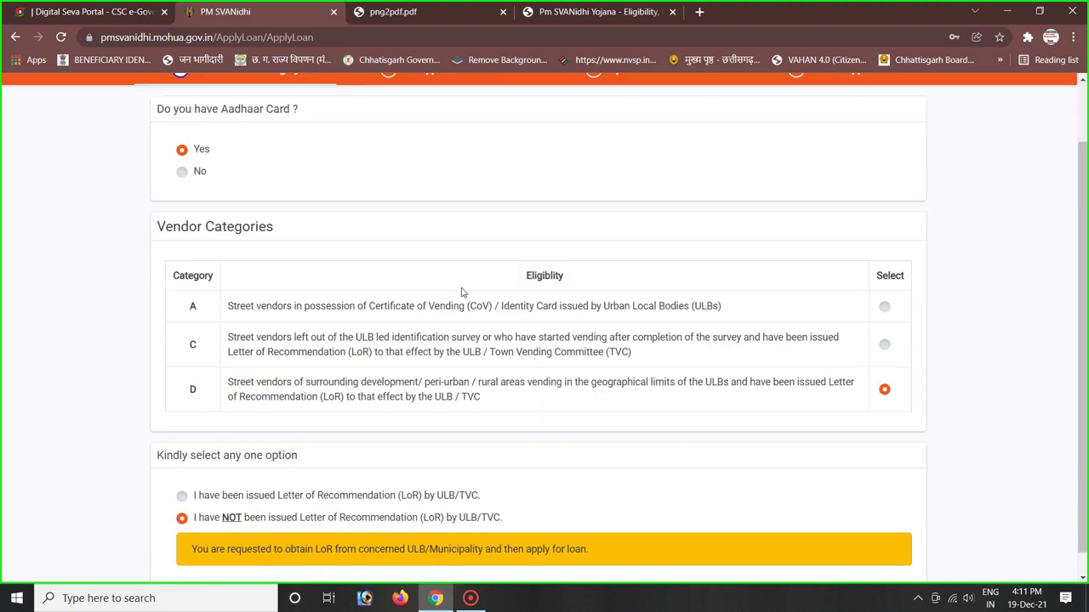
{"action": "scroll", "coordinate": [462, 291], "scroll_direction": "up", "scroll_amount": 1}
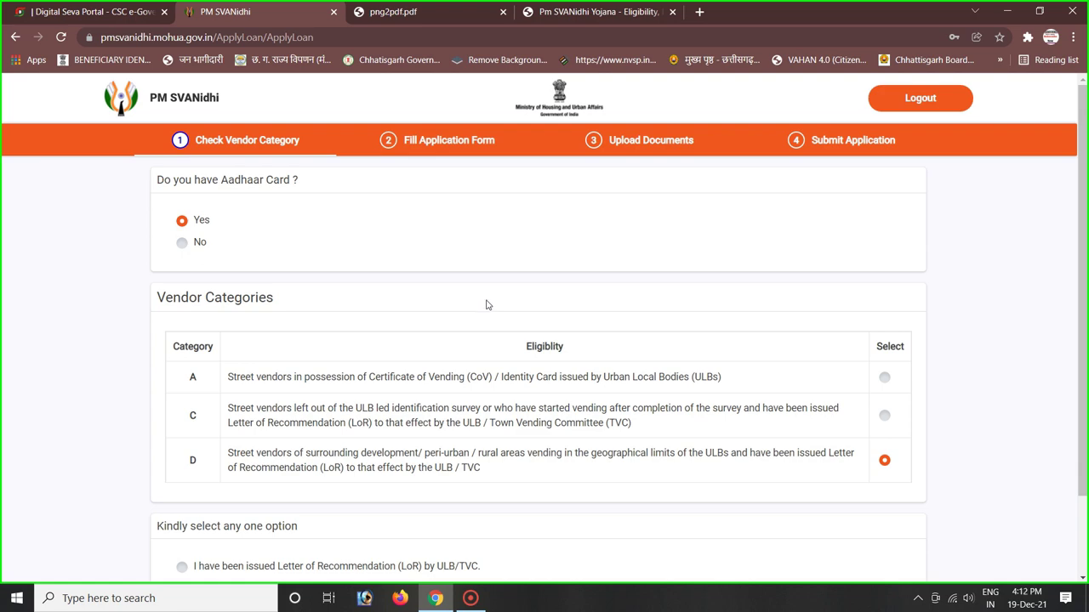
{"action": "scroll", "coordinate": [486, 304], "scroll_direction": "down", "scroll_amount": 1}
{"action": "scroll", "coordinate": [488, 302], "scroll_direction": "up", "scroll_amount": 1}
{"action": "scroll", "coordinate": [490, 299], "scroll_direction": "down", "scroll_amount": 1}
{"action": "scroll", "coordinate": [491, 300], "scroll_direction": "up", "scroll_amount": 1}
{"action": "scroll", "coordinate": [517, 484], "scroll_direction": "down", "scroll_amount": 2}
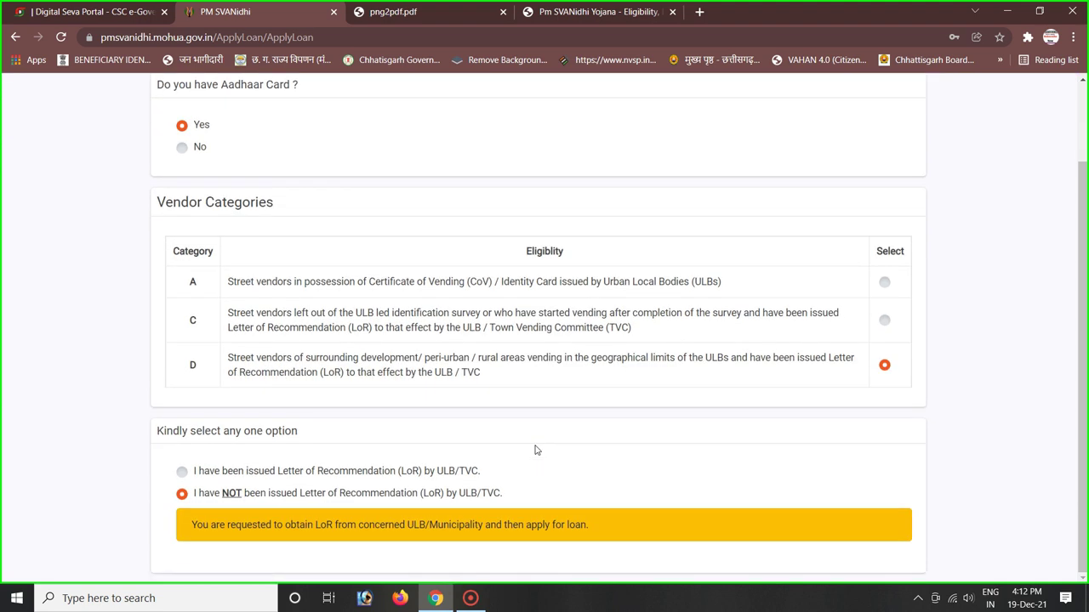
{"action": "scroll", "coordinate": [536, 450], "scroll_direction": "up", "scroll_amount": 2}
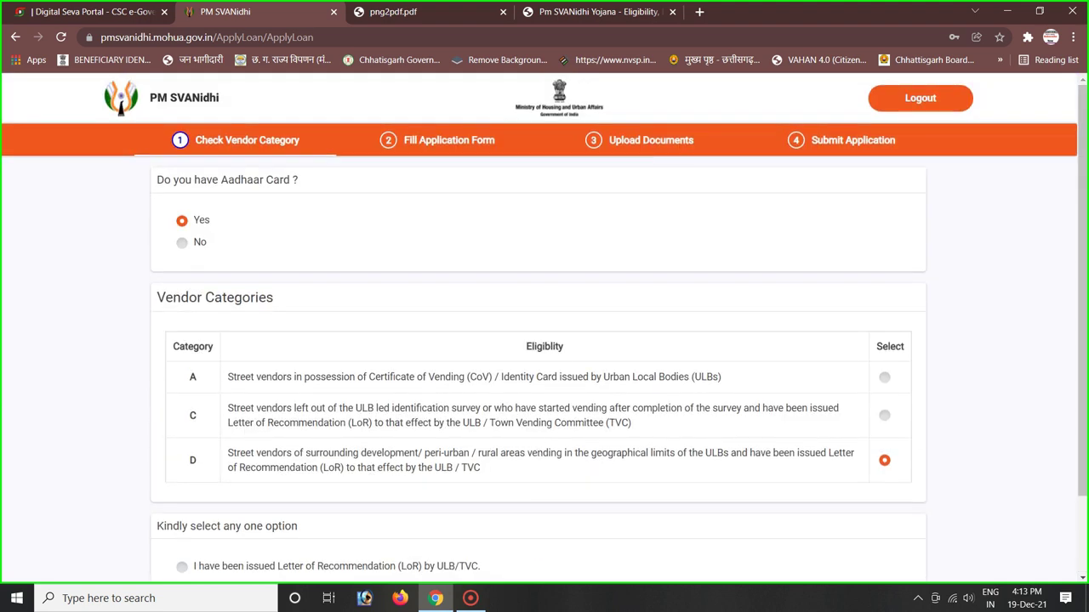